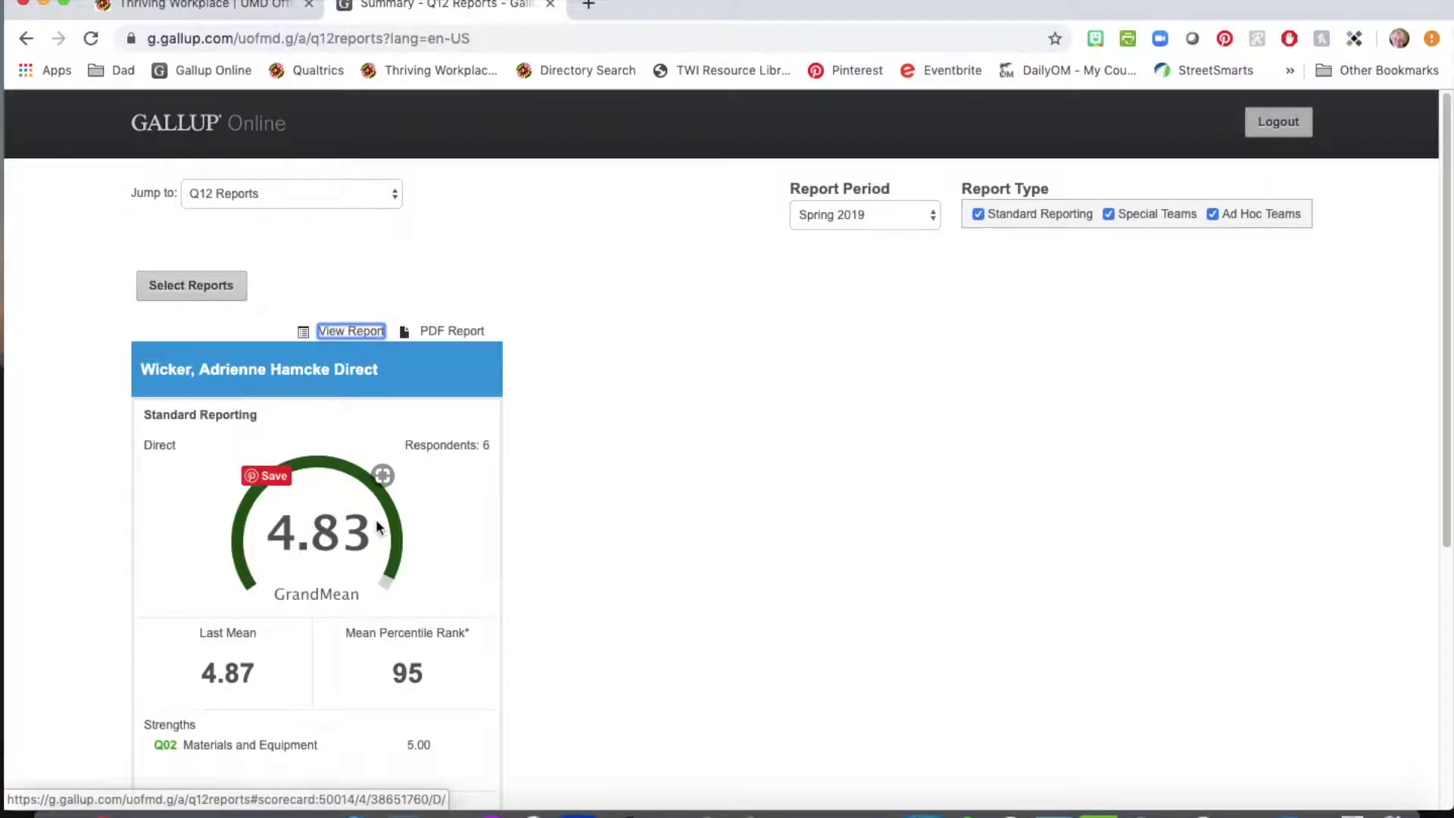
# Review the team's Spring 2019 summary card and open its full report
pyautogui.scroll(-2, 608, 492)
pyautogui.scroll(-2, 610, 493)
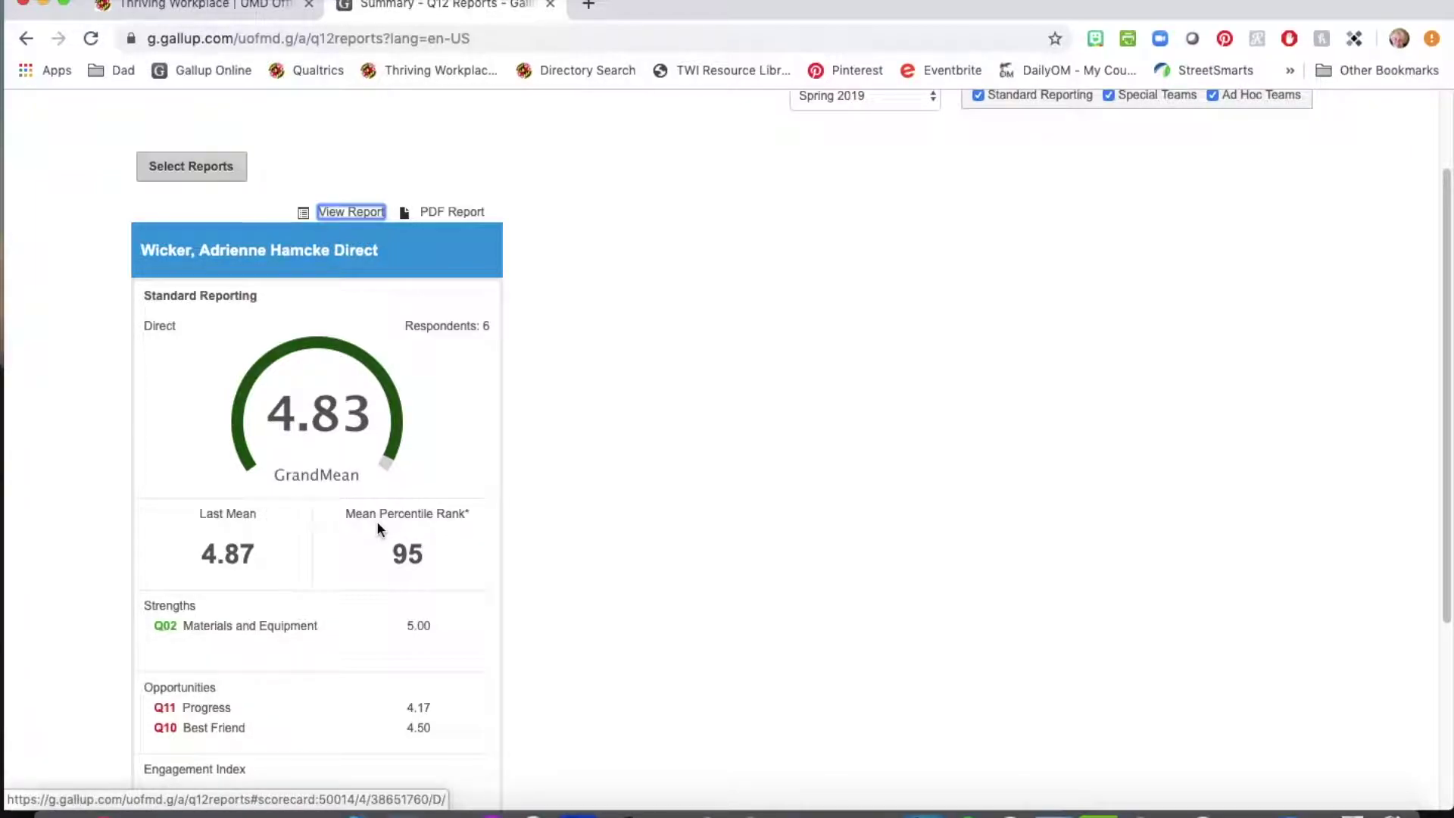
pyautogui.scroll(-2, 372, 583)
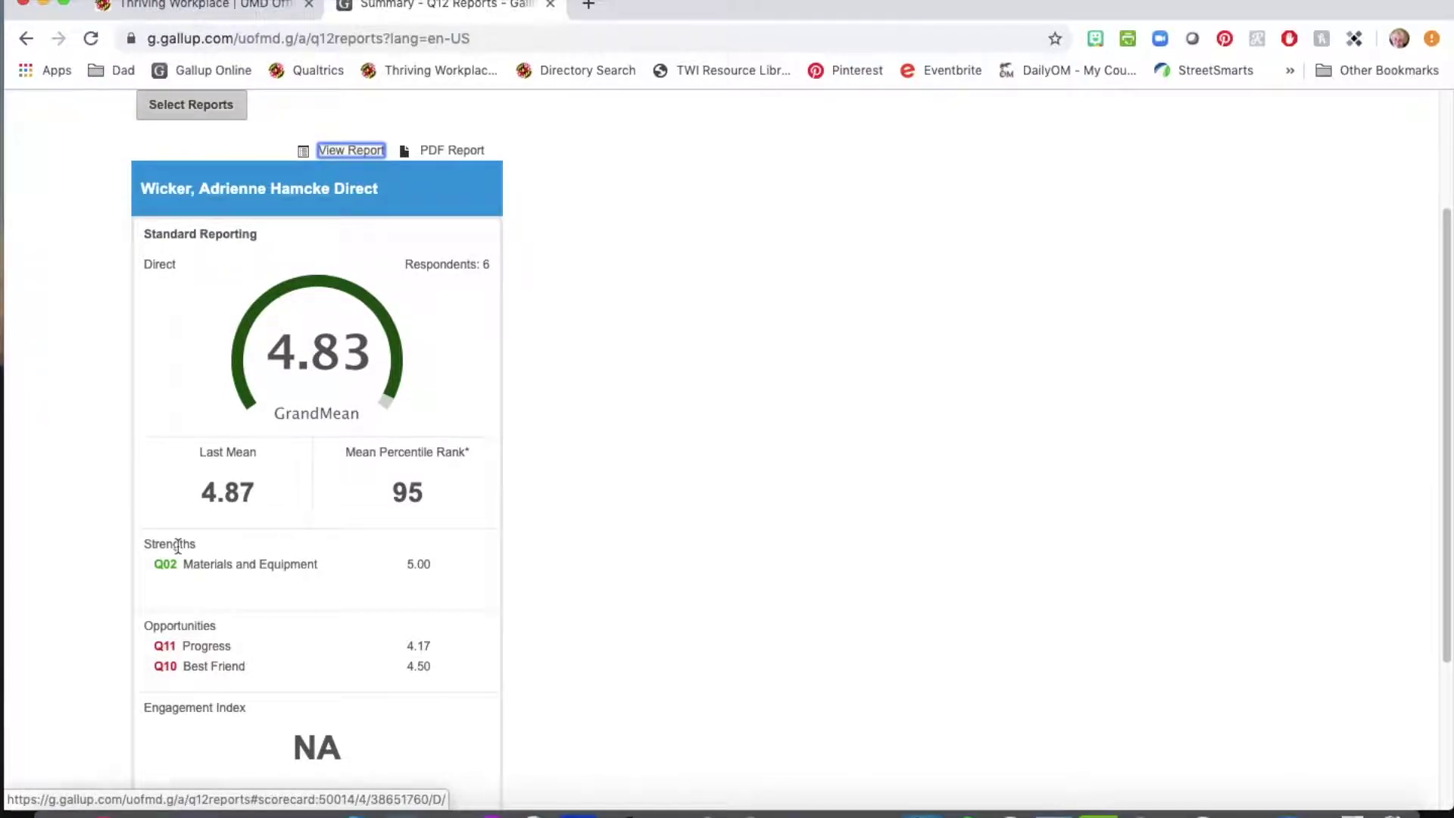
pyautogui.scroll(-2, 295, 631)
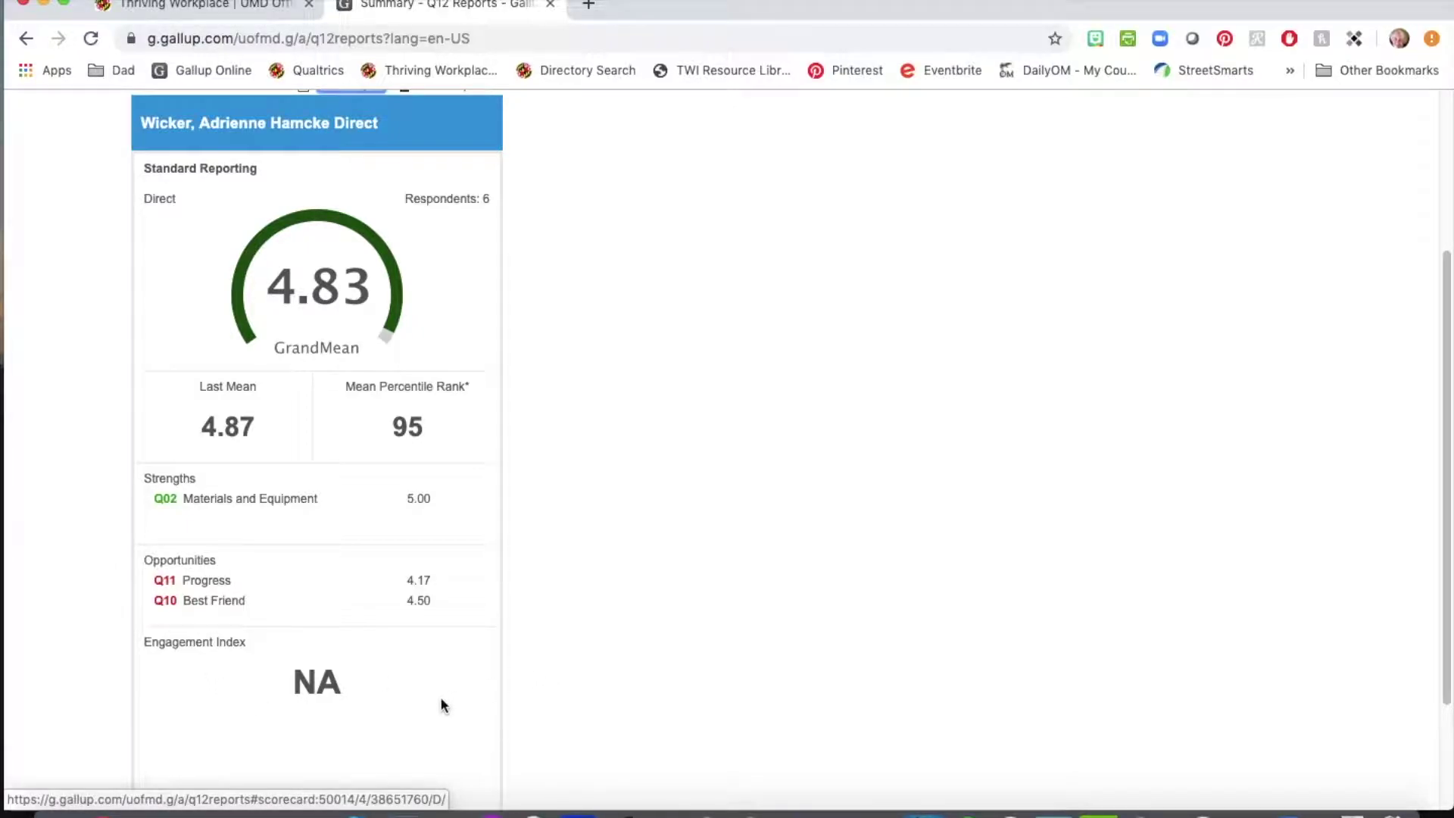
pyautogui.scroll(1, 642, 539)
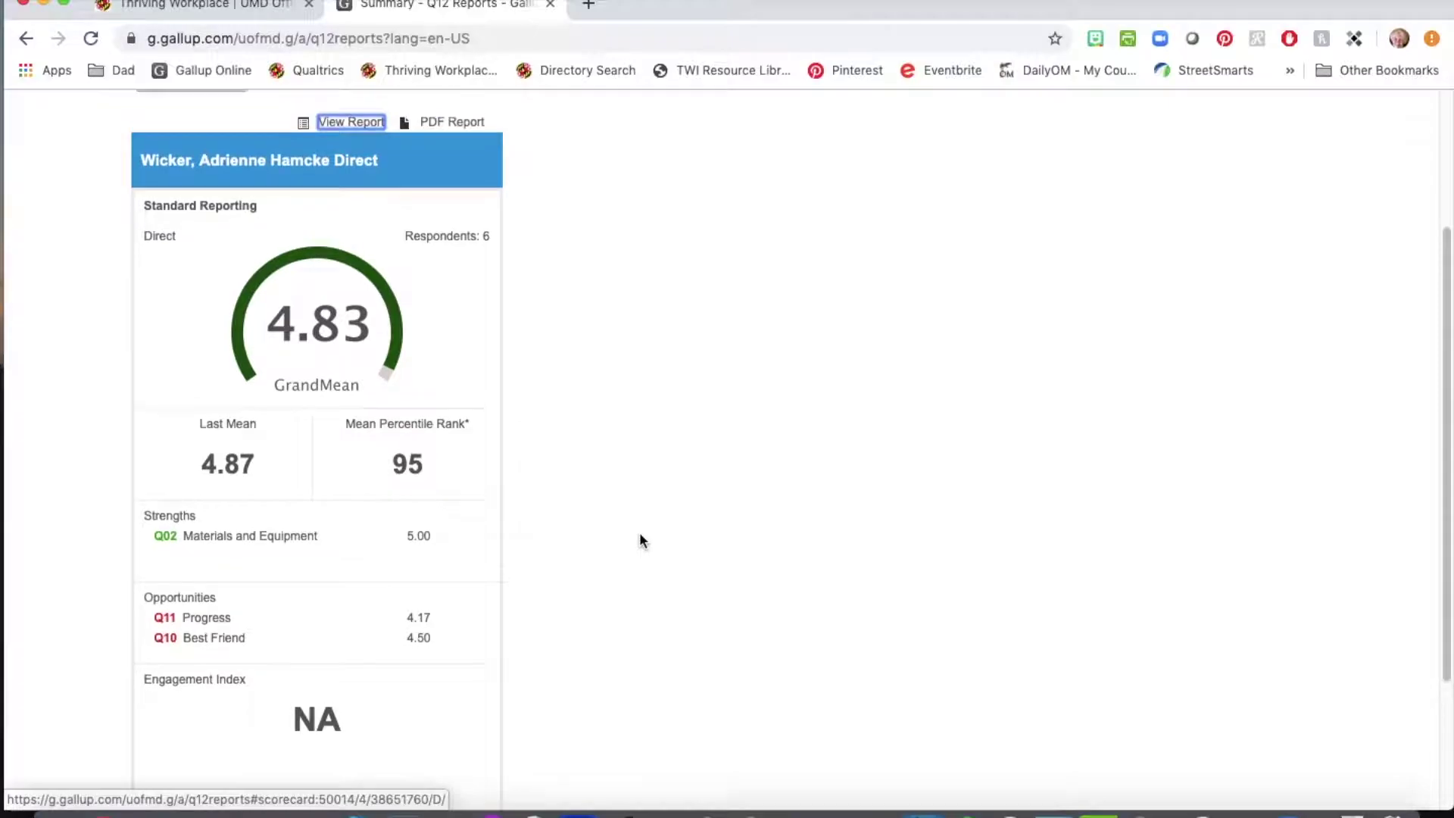
pyautogui.scroll(5, 641, 540)
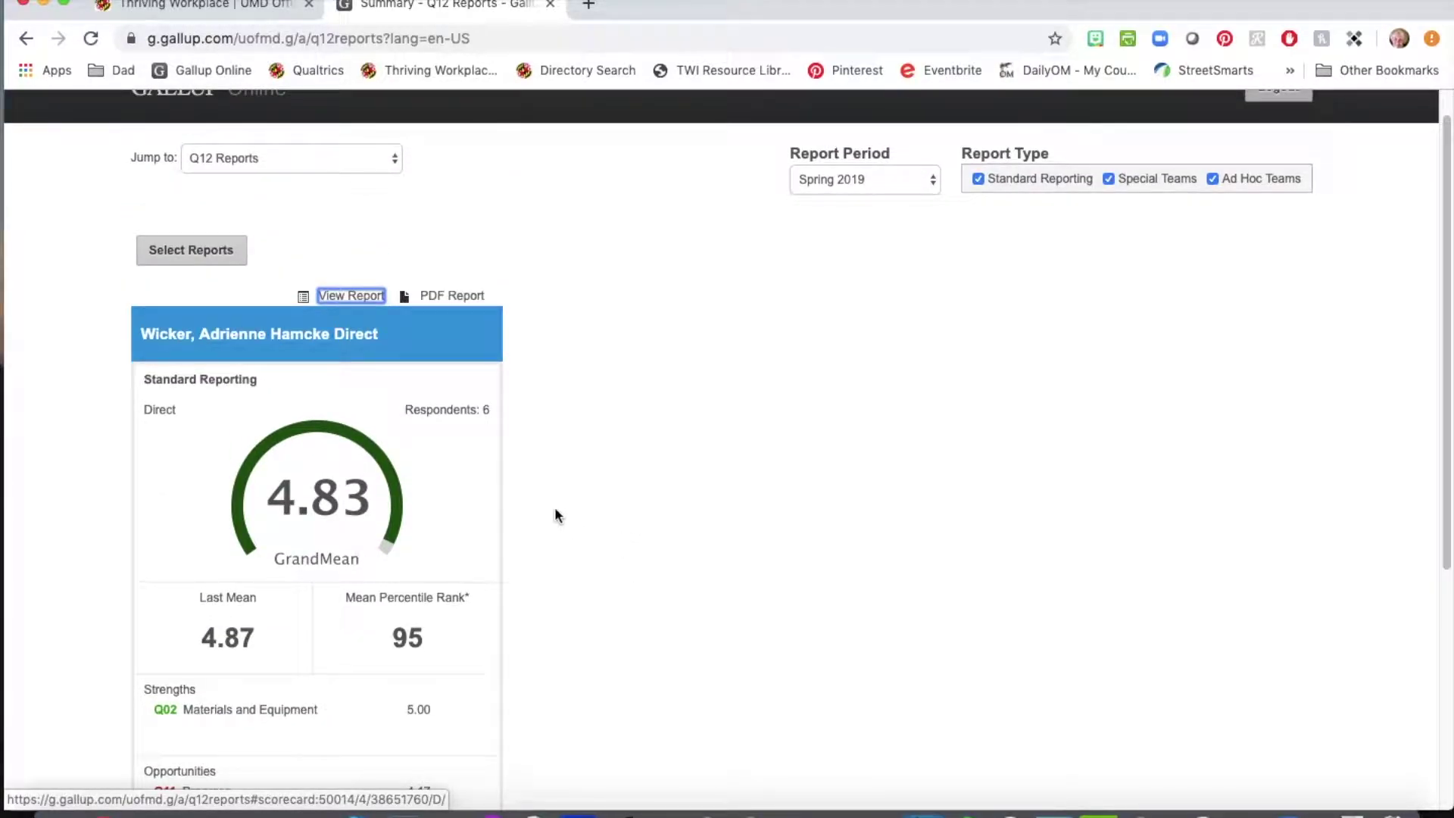
pyautogui.click(360, 298)
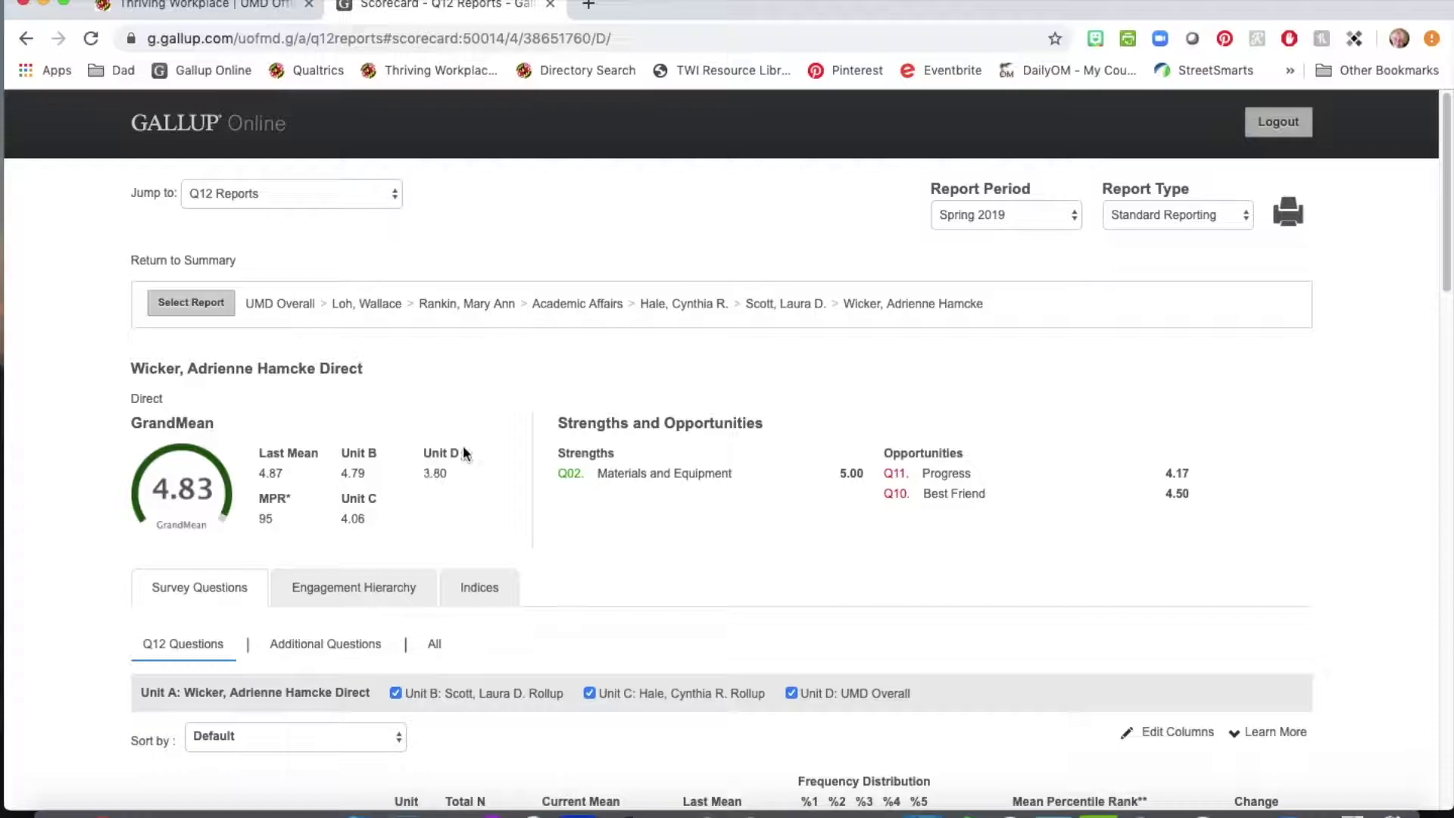
# Check the comparison units on the scorecard and display all survey questions instead of only the Q12 questions
pyautogui.scroll(-2, 554, 434)
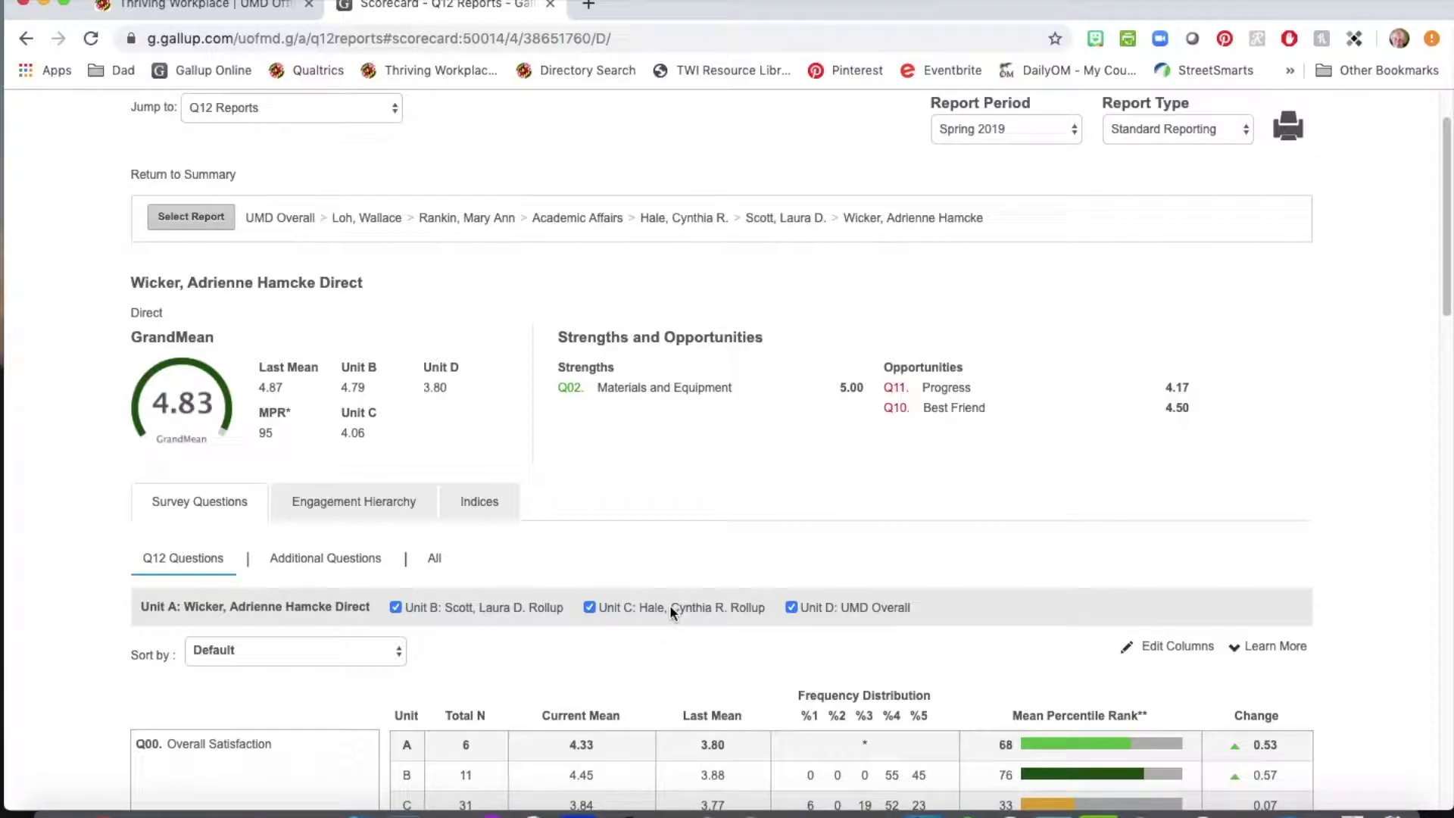
pyautogui.moveTo(670, 604); pyautogui.dragTo(870, 616)
pyautogui.click(873, 617)
pyautogui.scroll(-2, 731, 656)
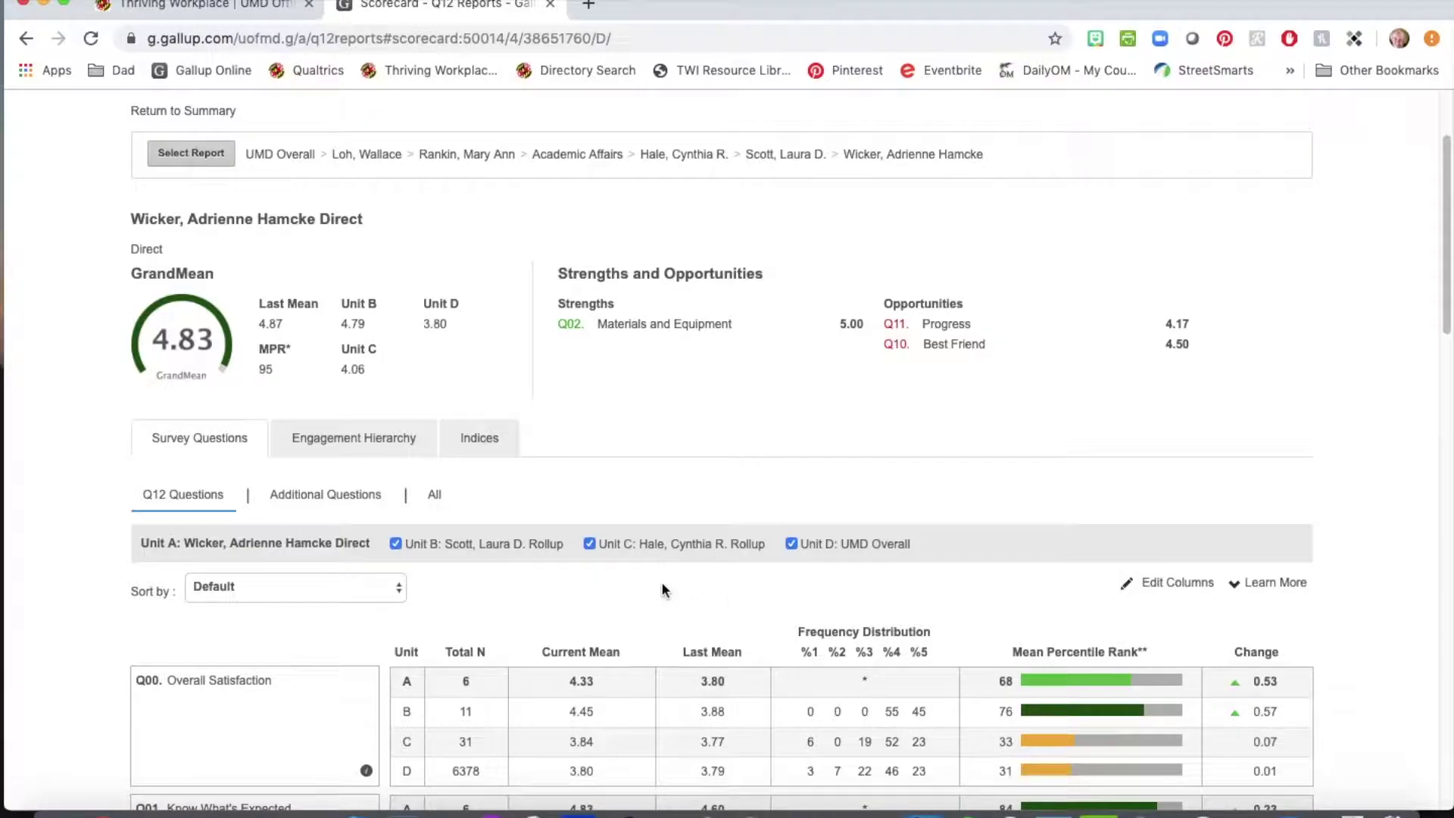
pyautogui.scroll(-1, 600, 561)
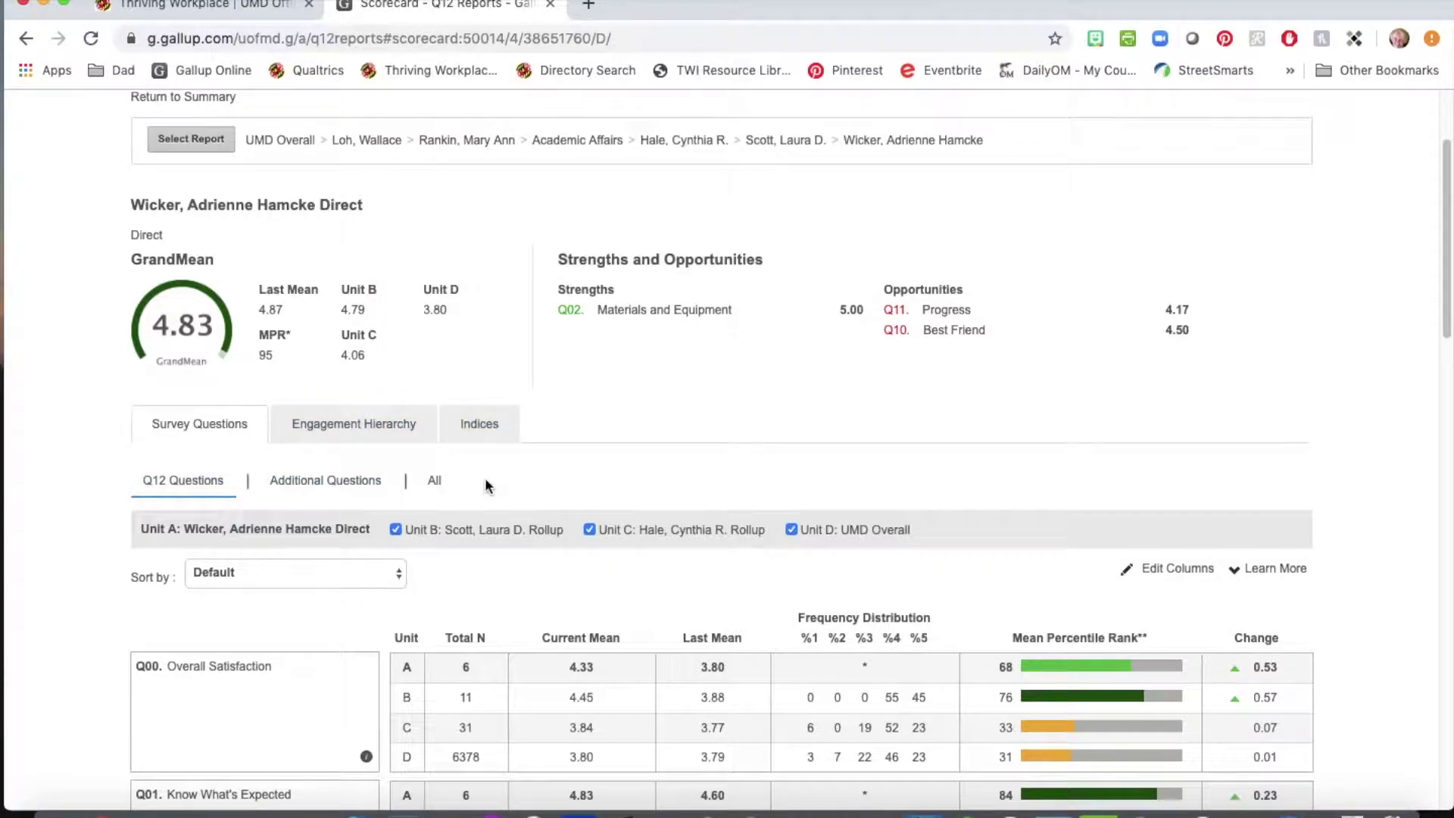
pyautogui.click(433, 481)
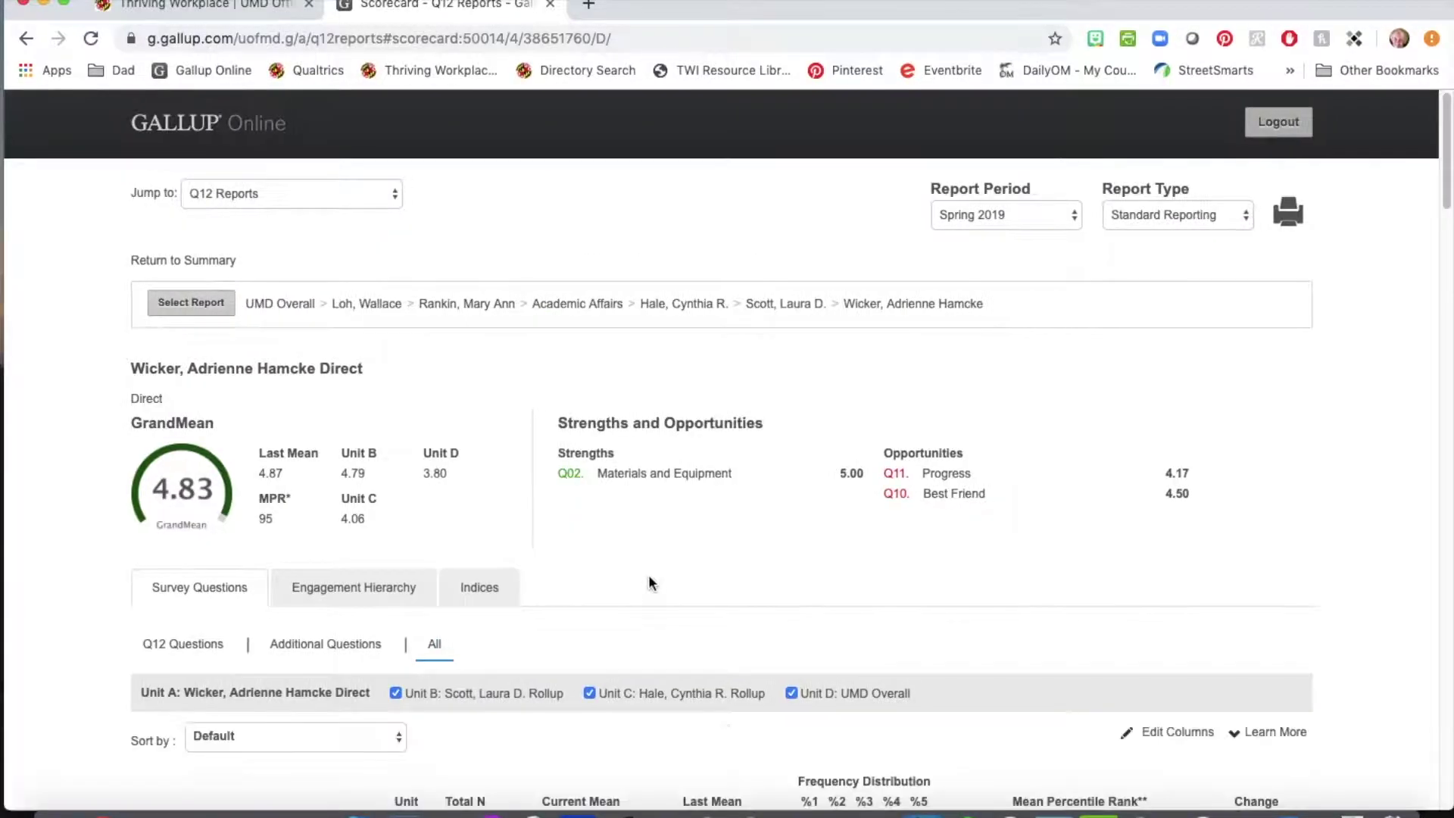
# Look up the full wording of question Q01 Know What's Expected in the results table and dismiss it
pyautogui.scroll(-1, 650, 583)
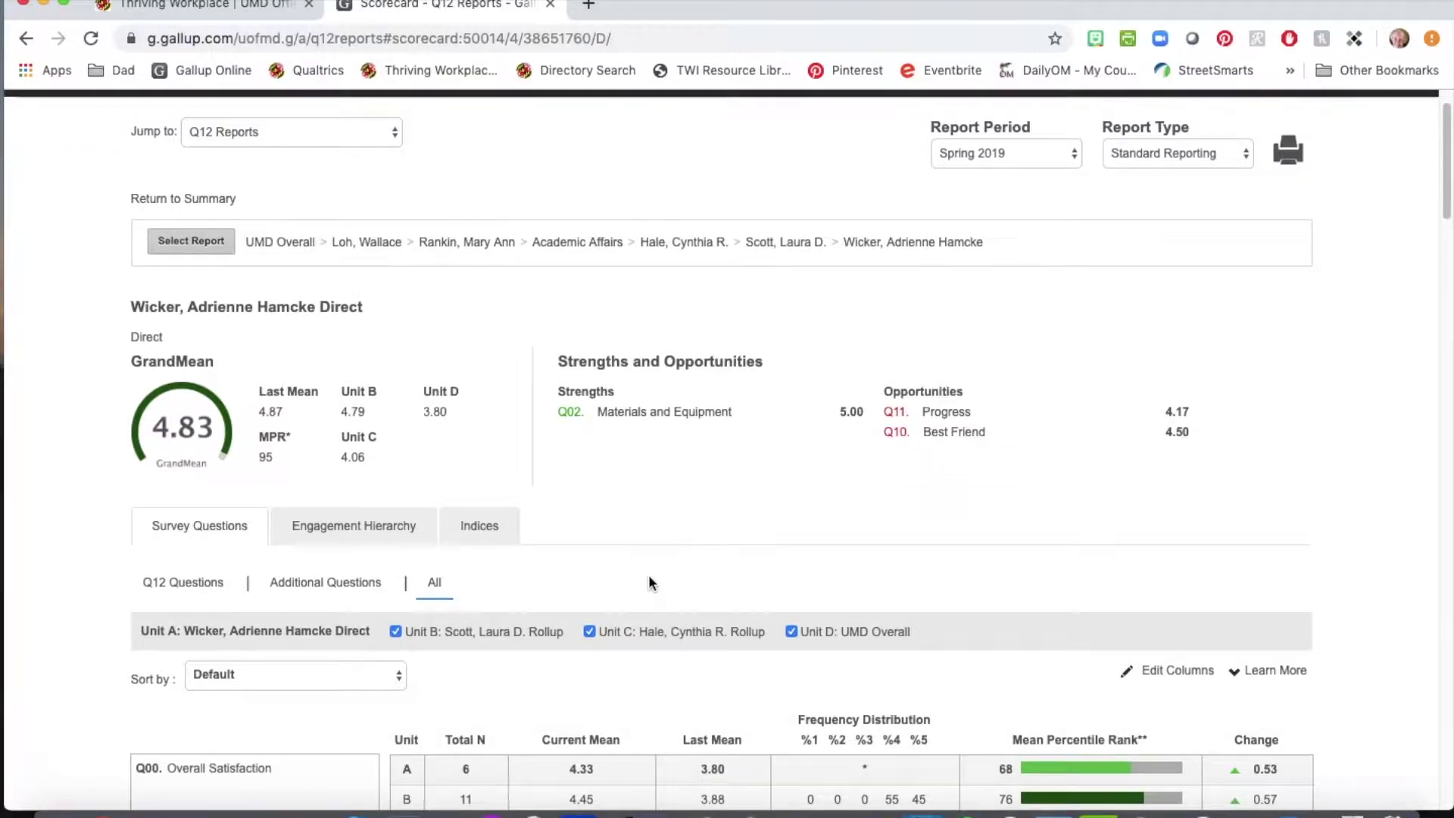
pyautogui.scroll(-3, 648, 587)
pyautogui.scroll(-1, 648, 587)
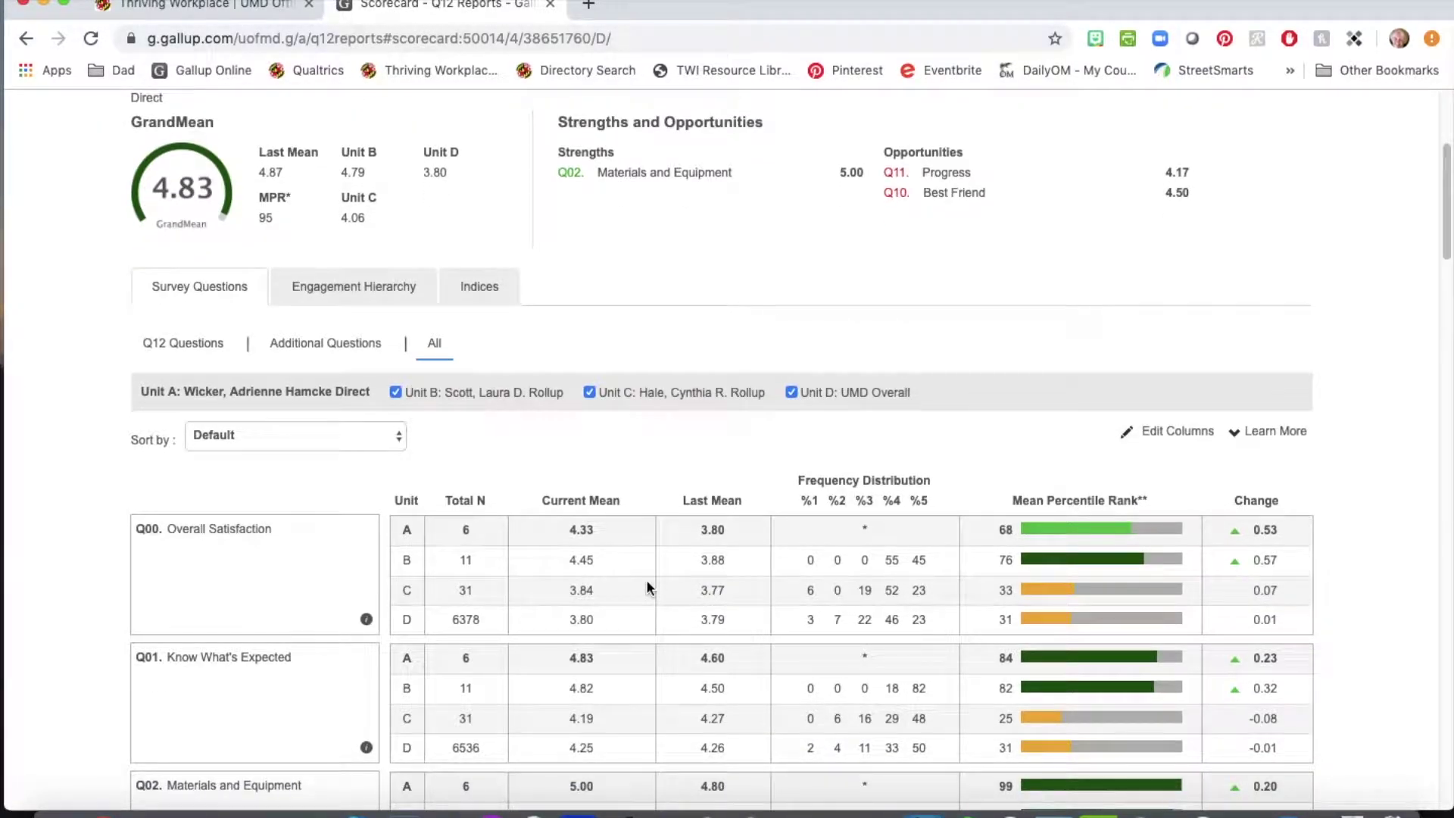
pyautogui.scroll(-1, 646, 587)
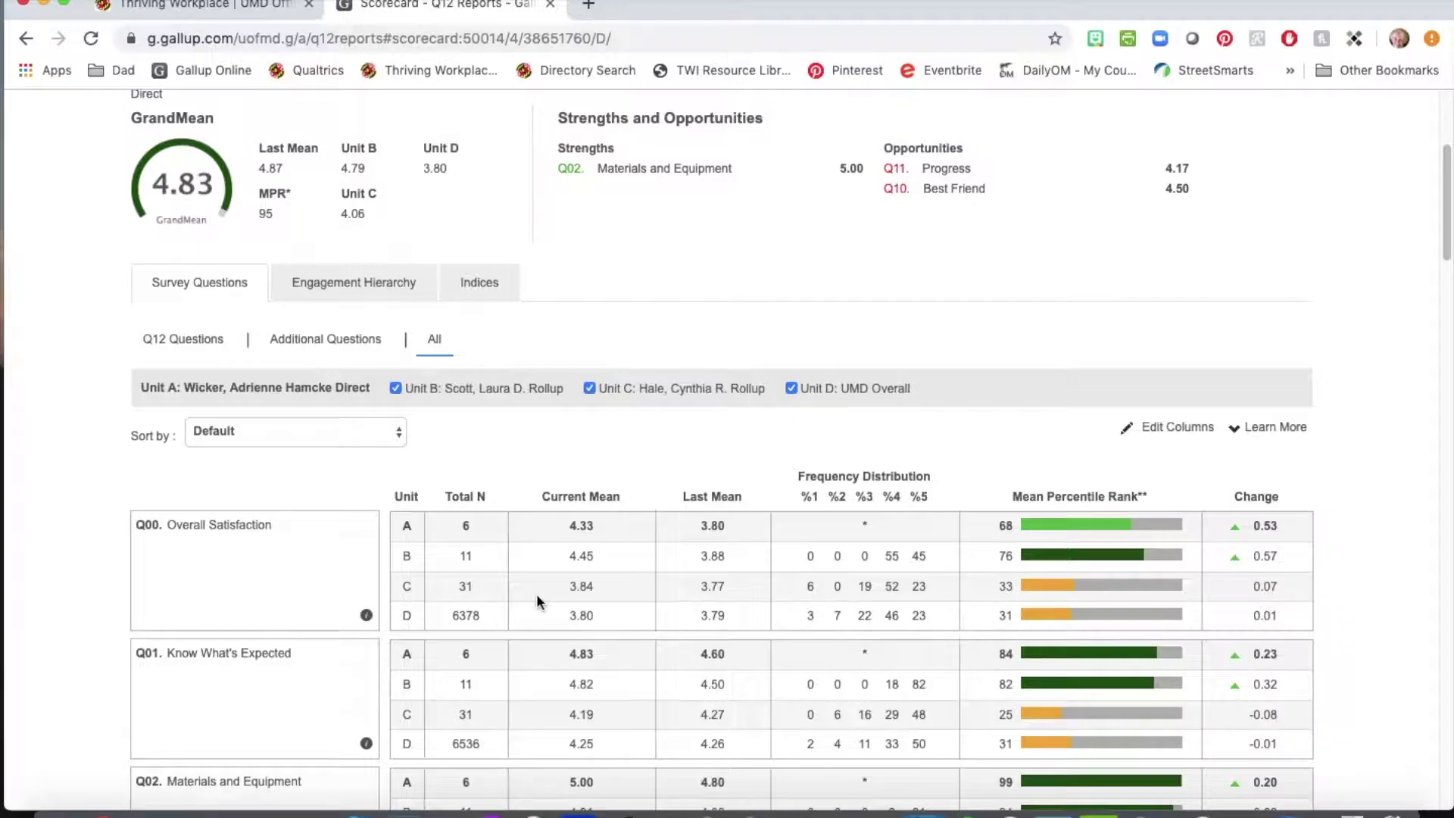
pyautogui.scroll(-2, 348, 689)
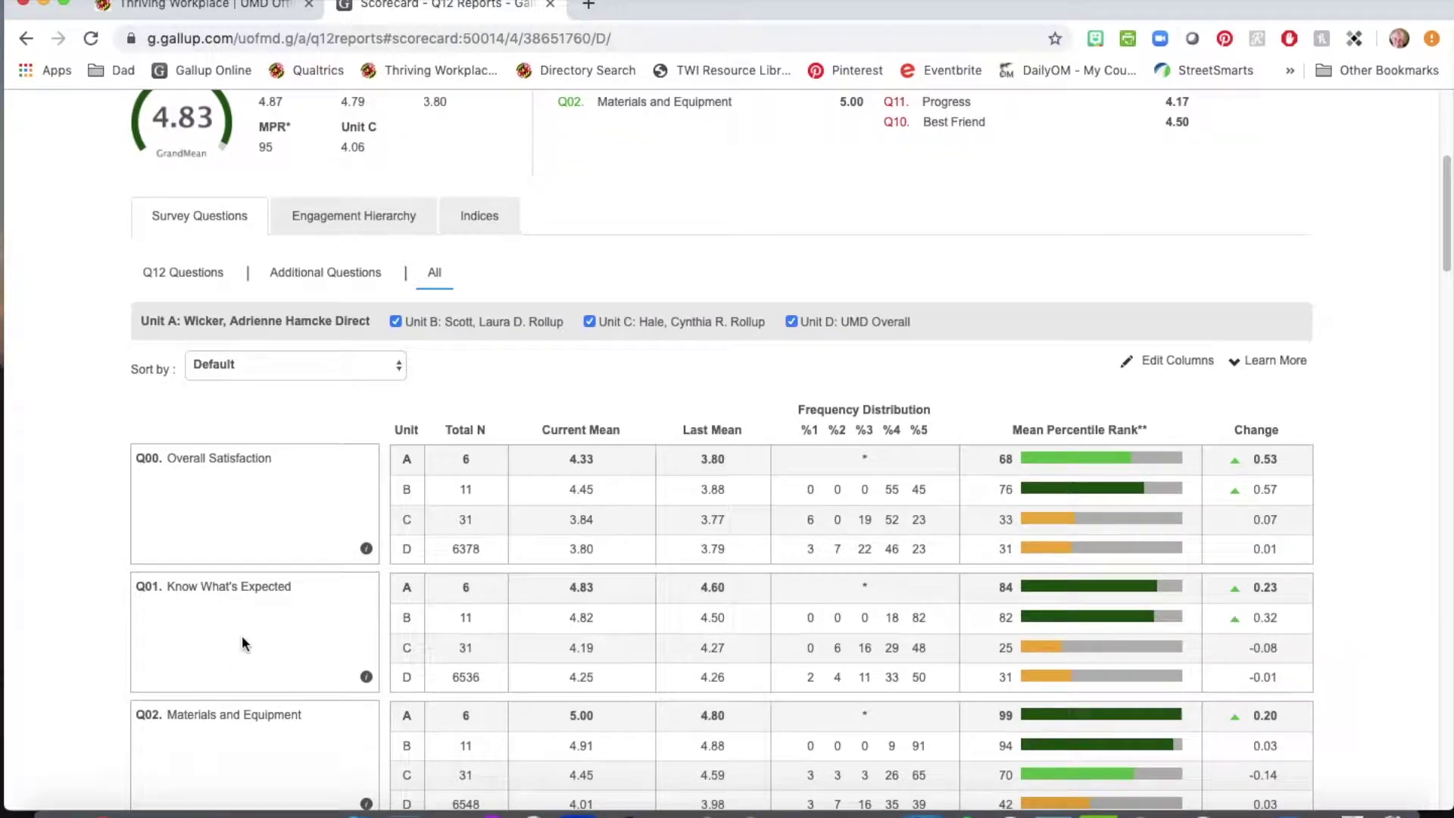
pyautogui.click(368, 679)
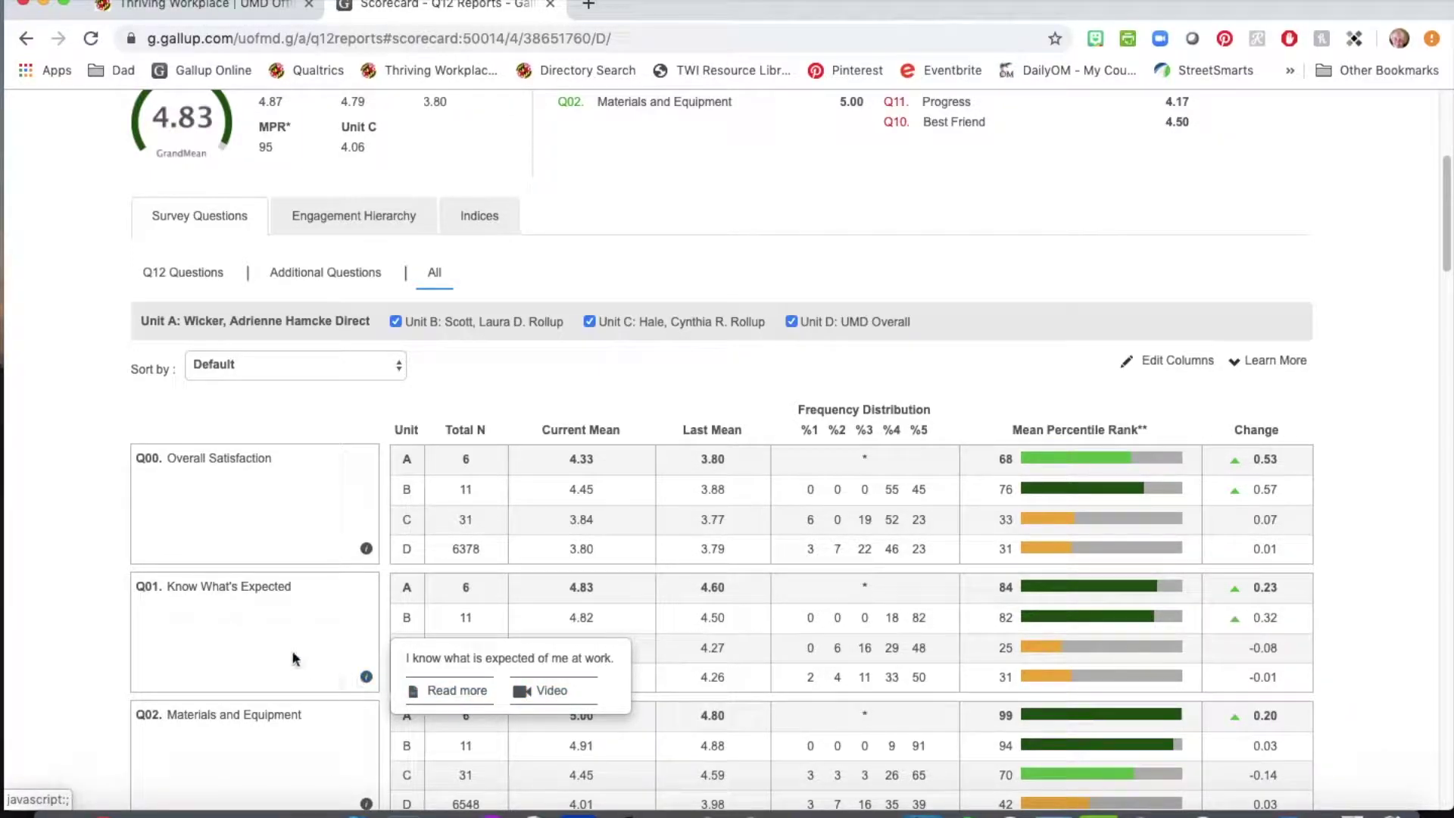
pyautogui.click(477, 598)
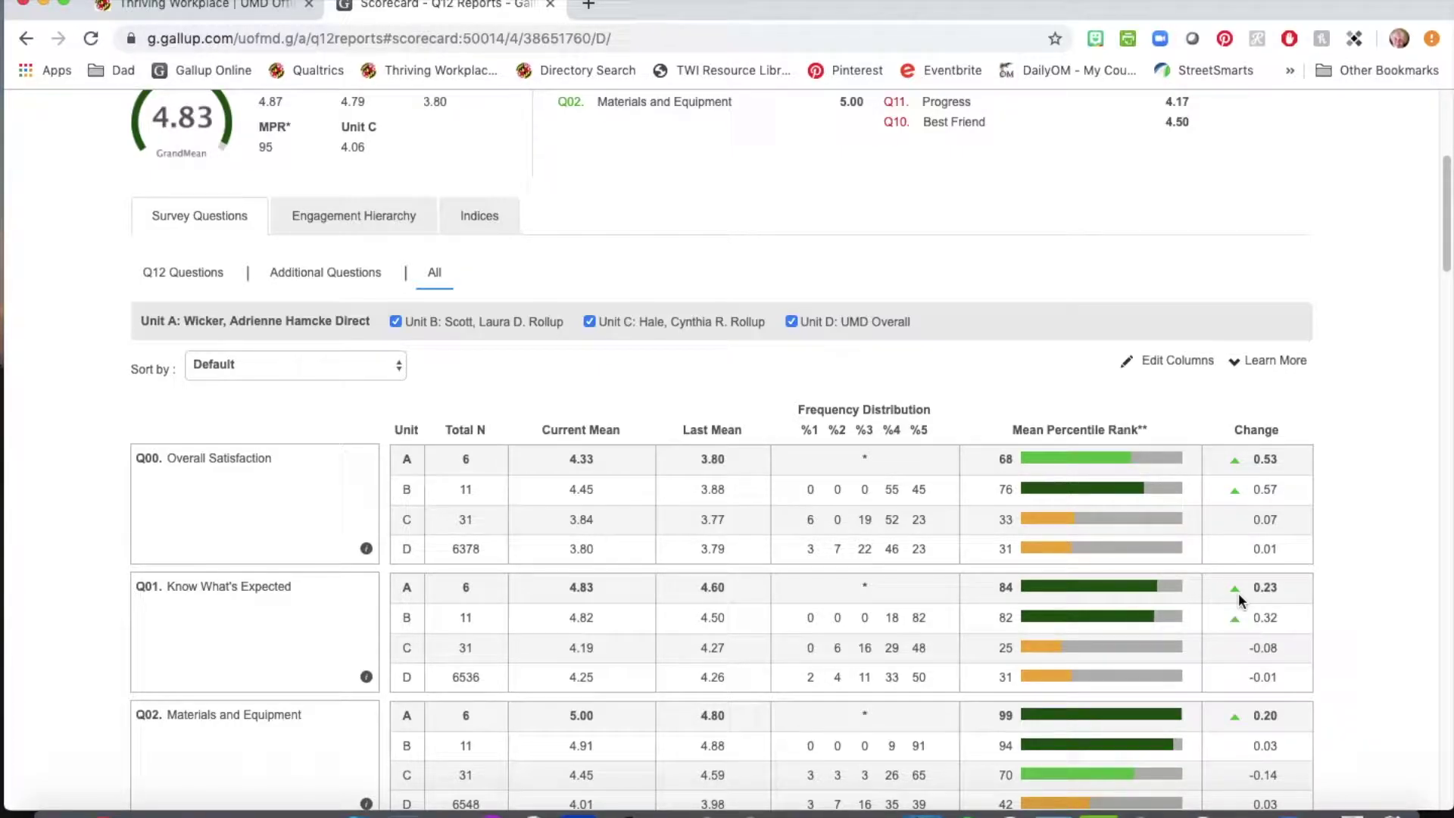
# Examine the means, percentile ranks and changes for all Q12 and custom questions, down to the percentile range legend
pyautogui.scroll(-3, 1238, 592)
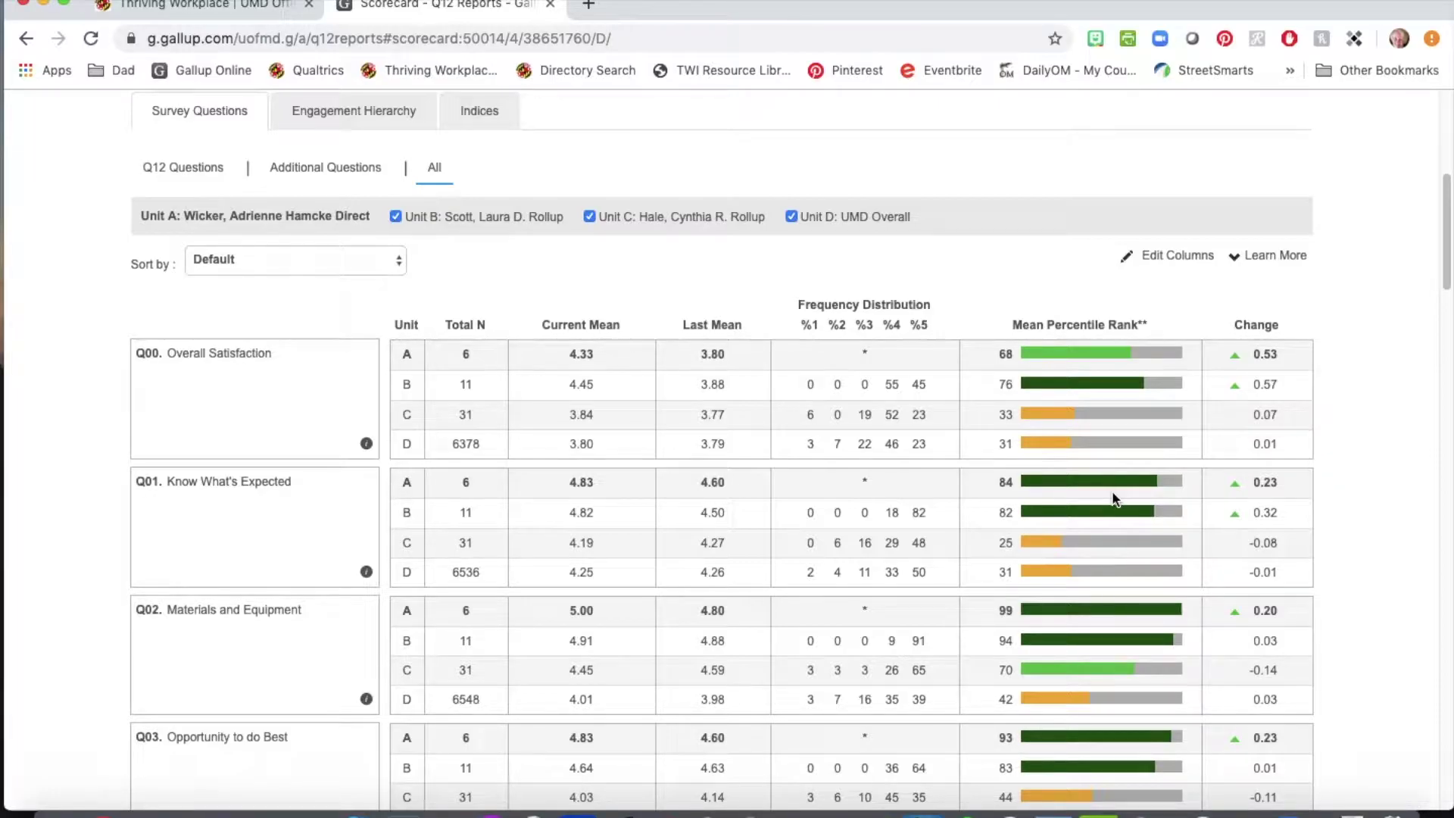
pyautogui.scroll(-3, 1111, 484)
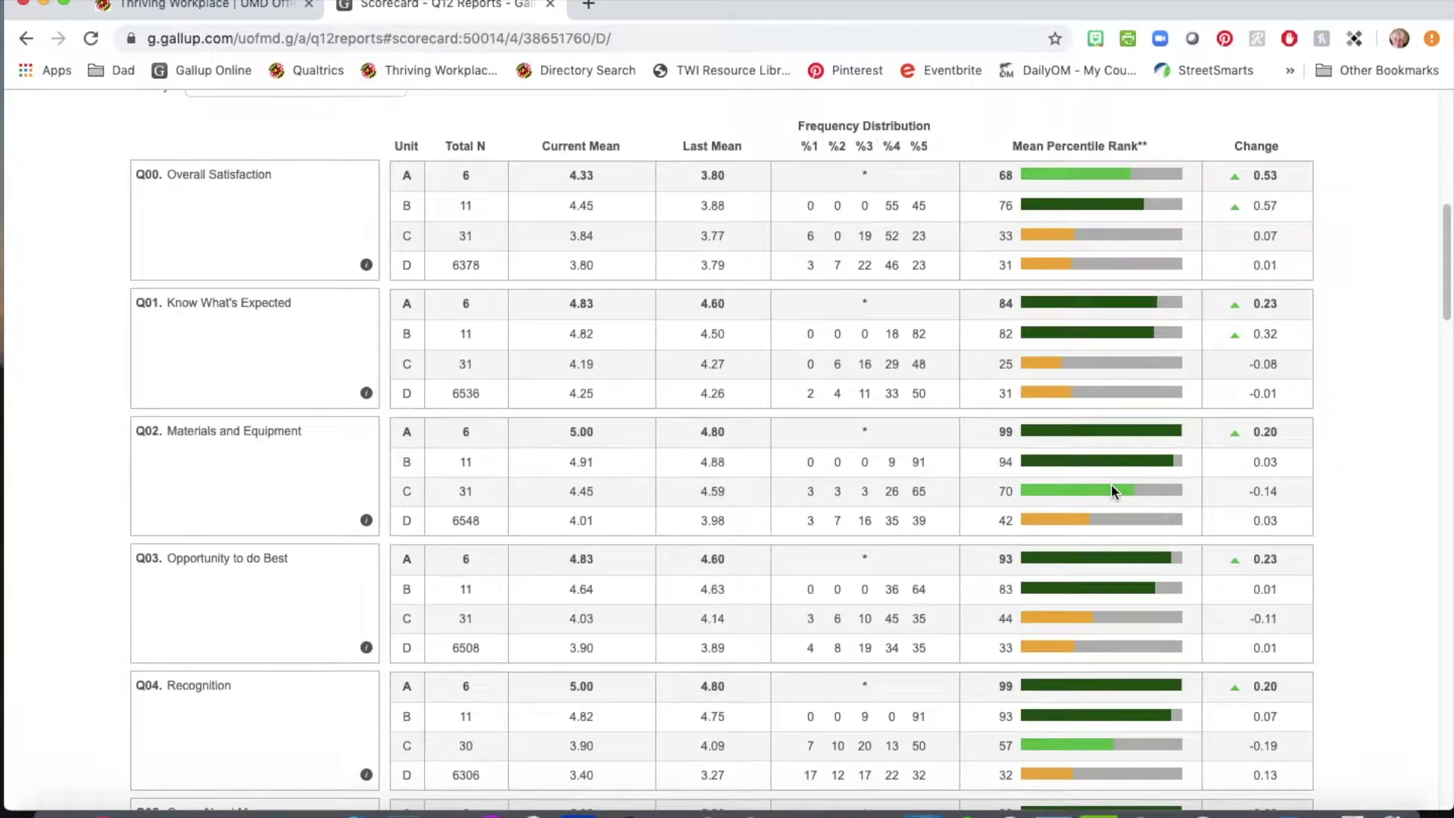
pyautogui.scroll(-1, 779, 503)
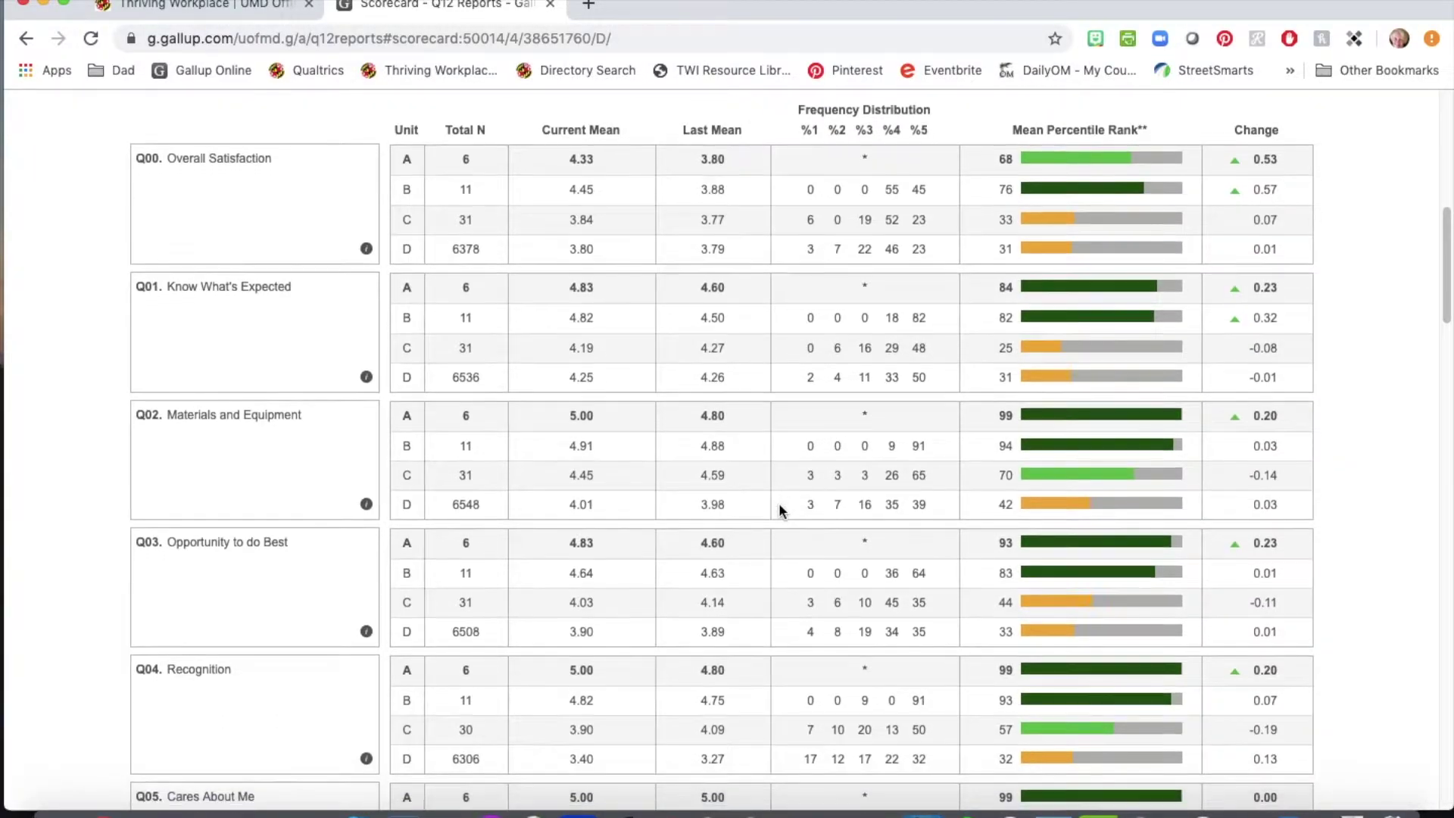
pyautogui.scroll(-12, 779, 504)
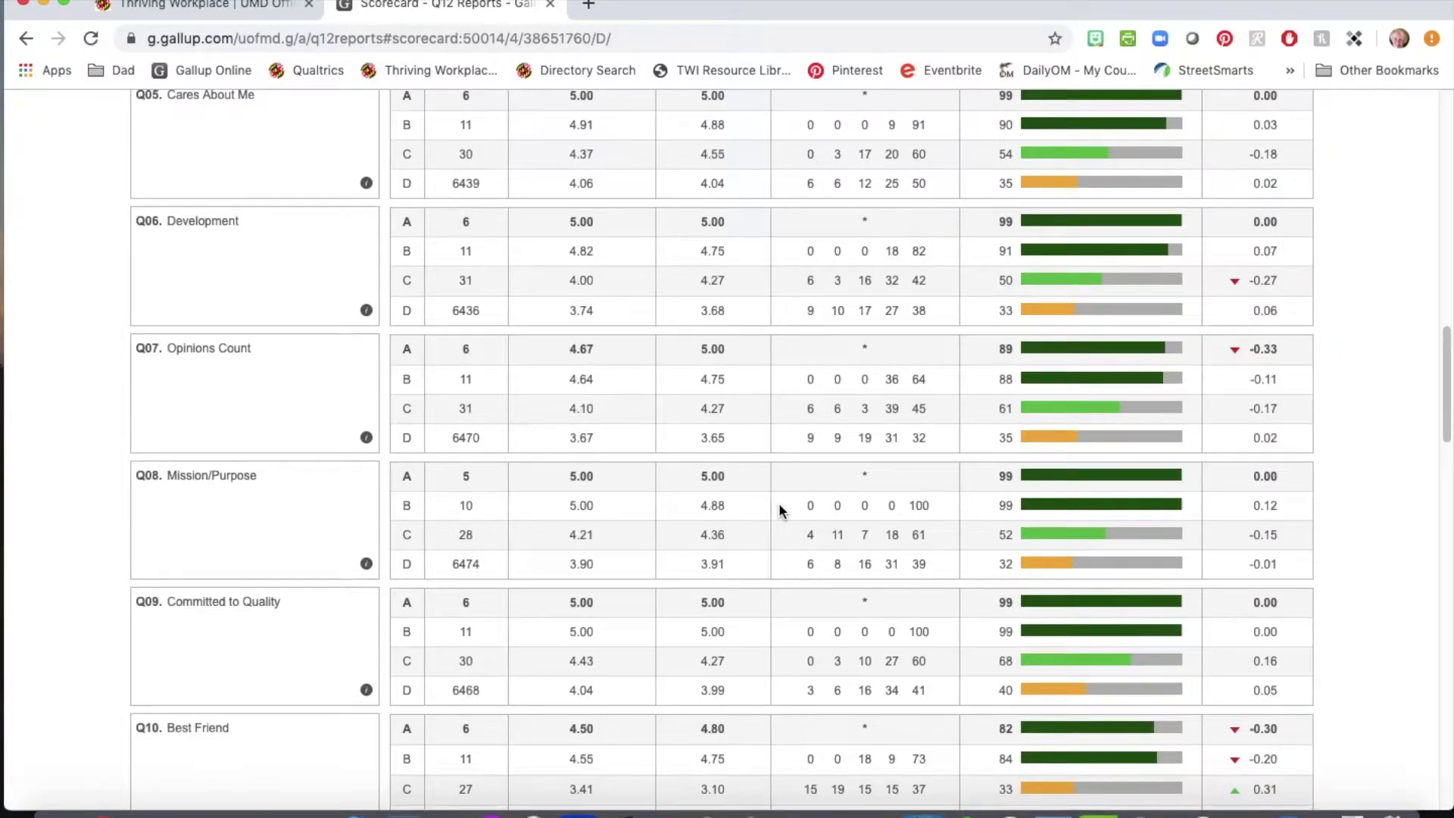
pyautogui.scroll(-12, 779, 509)
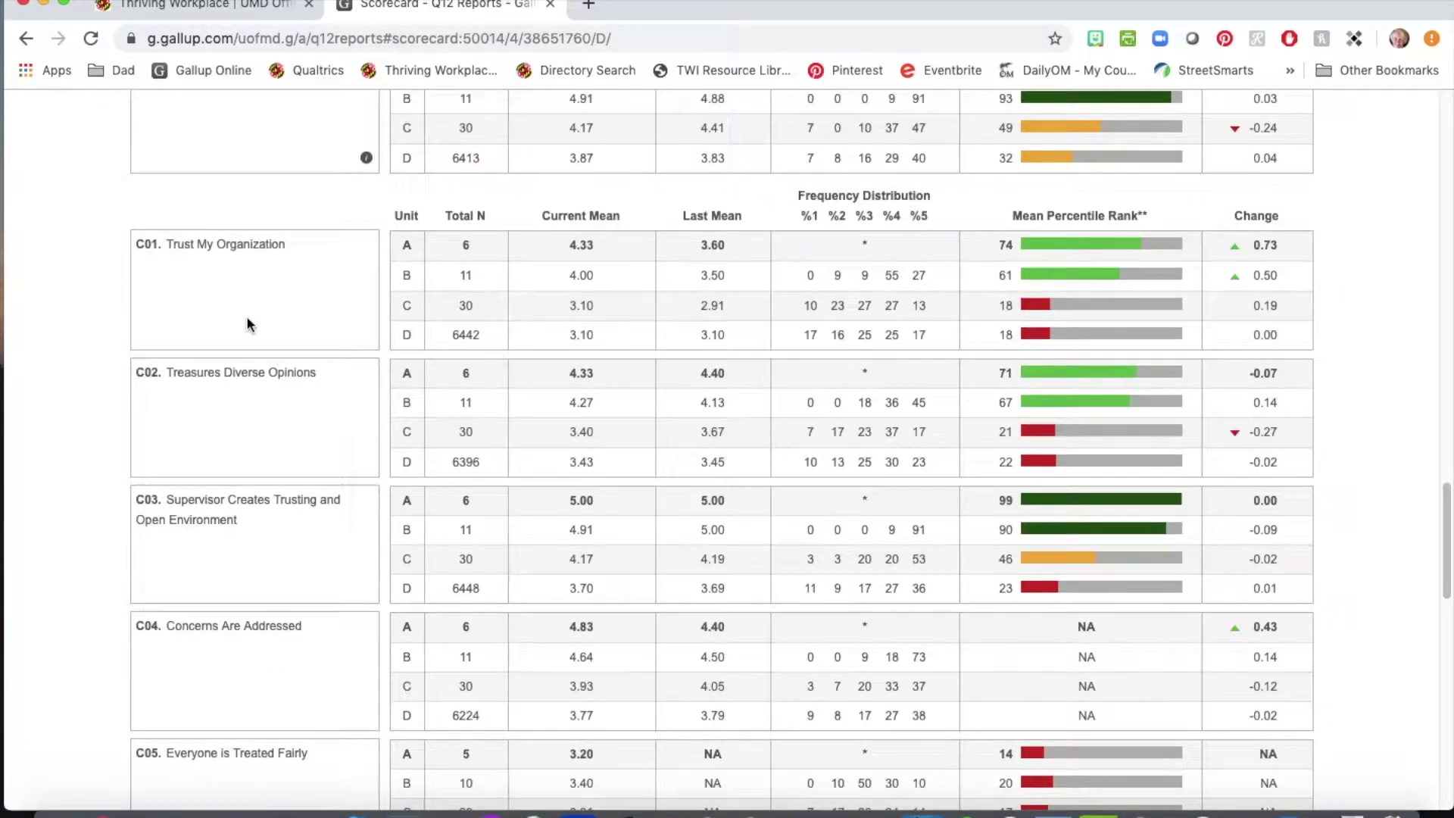
pyautogui.scroll(-4, 257, 301)
pyautogui.scroll(-10, 258, 307)
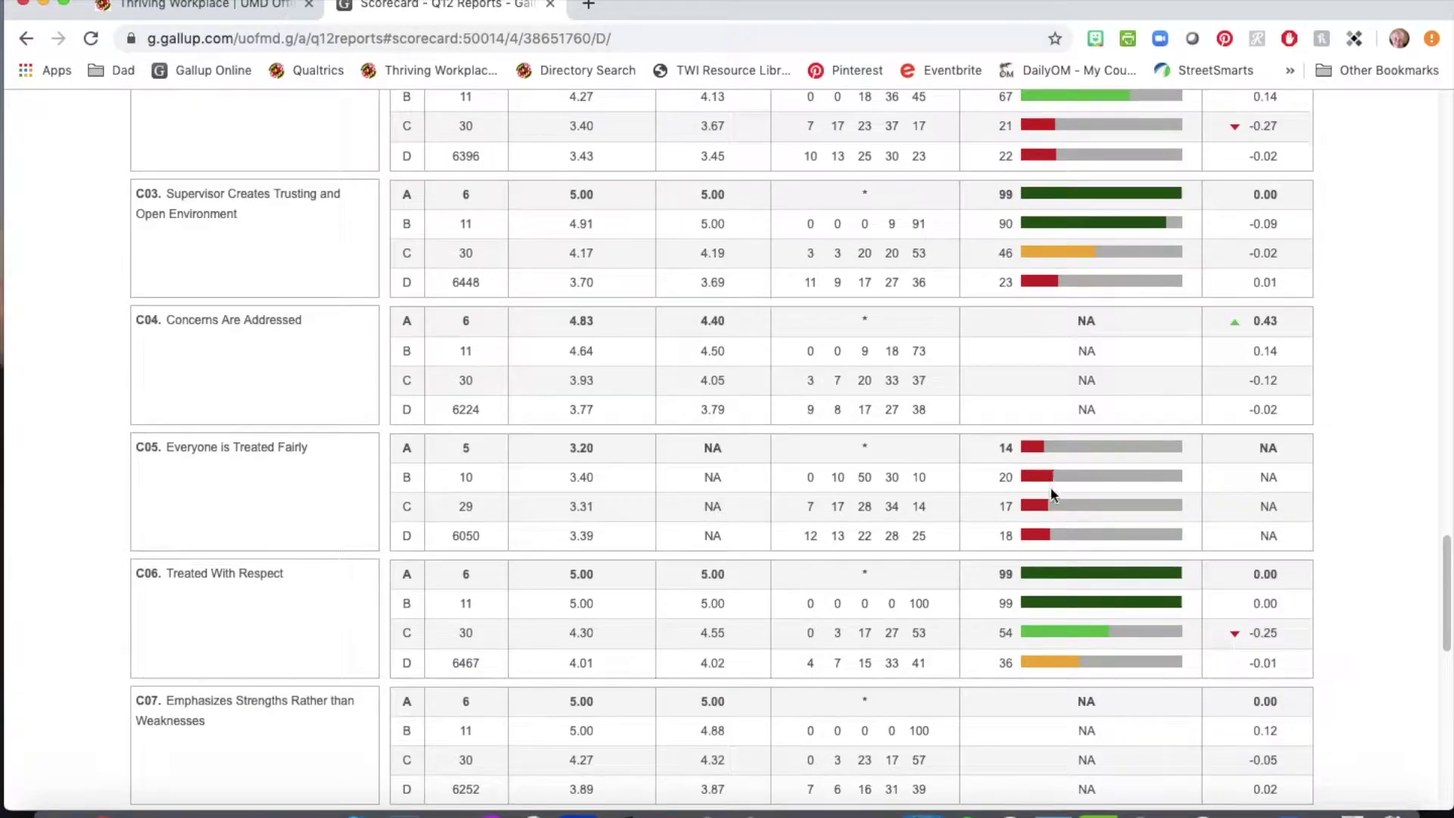
pyautogui.scroll(-20, 813, 498)
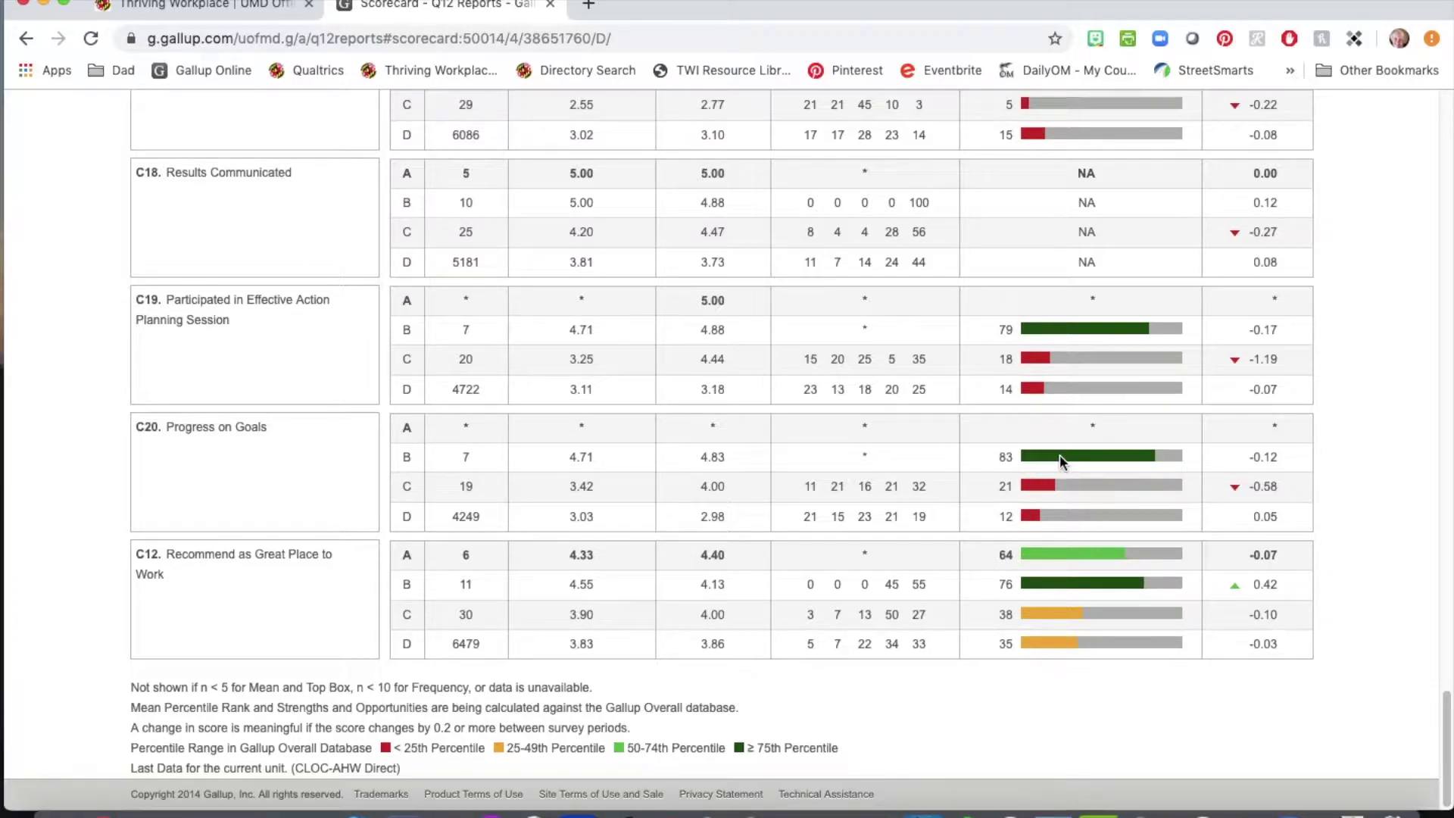
pyautogui.scroll(20, 900, 670)
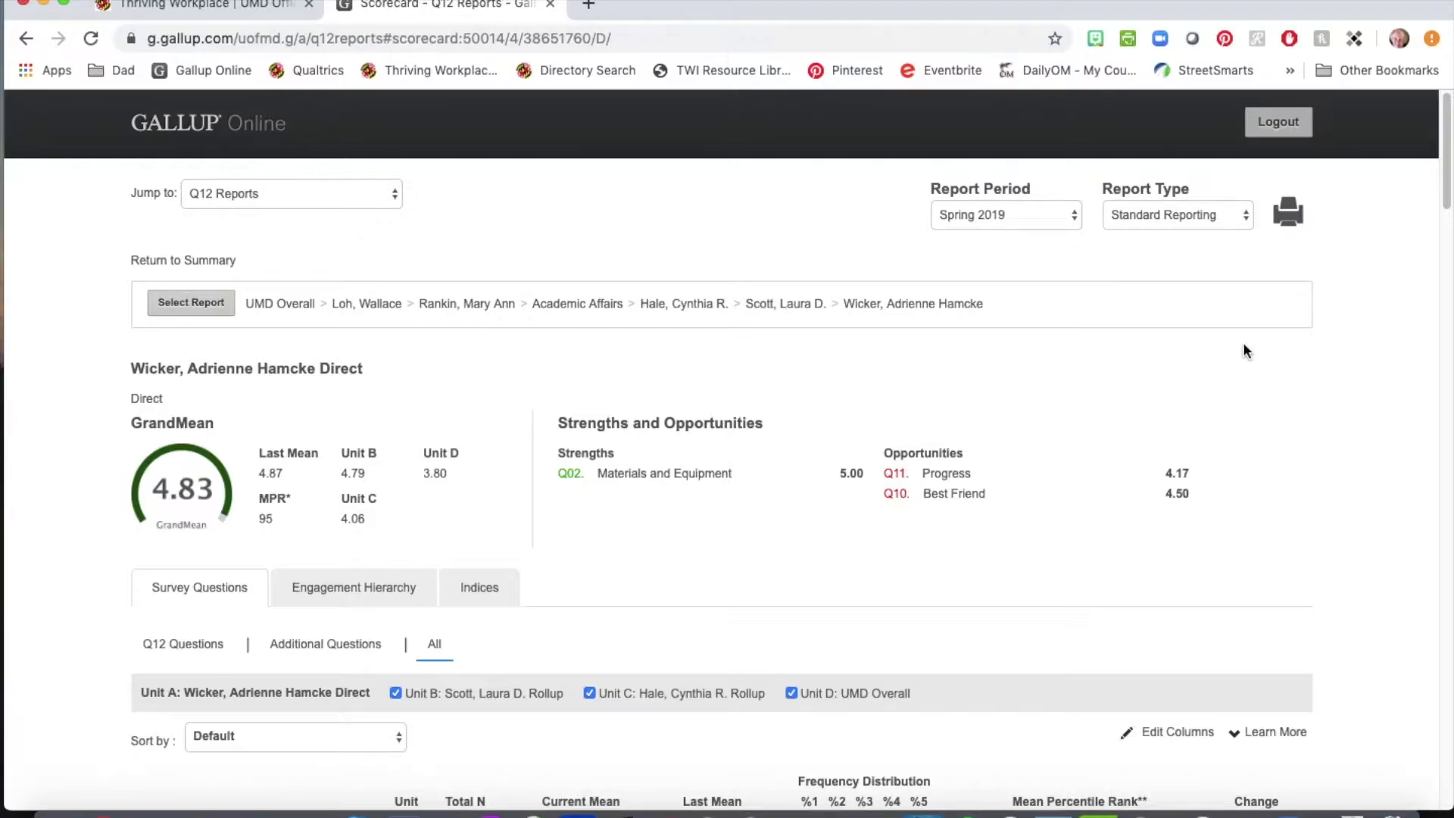
# Generate a printable report with only the Survey Questions page, leaving out Engagement Hierarchy and Indices, and add the Glossary
pyautogui.click(1287, 218)
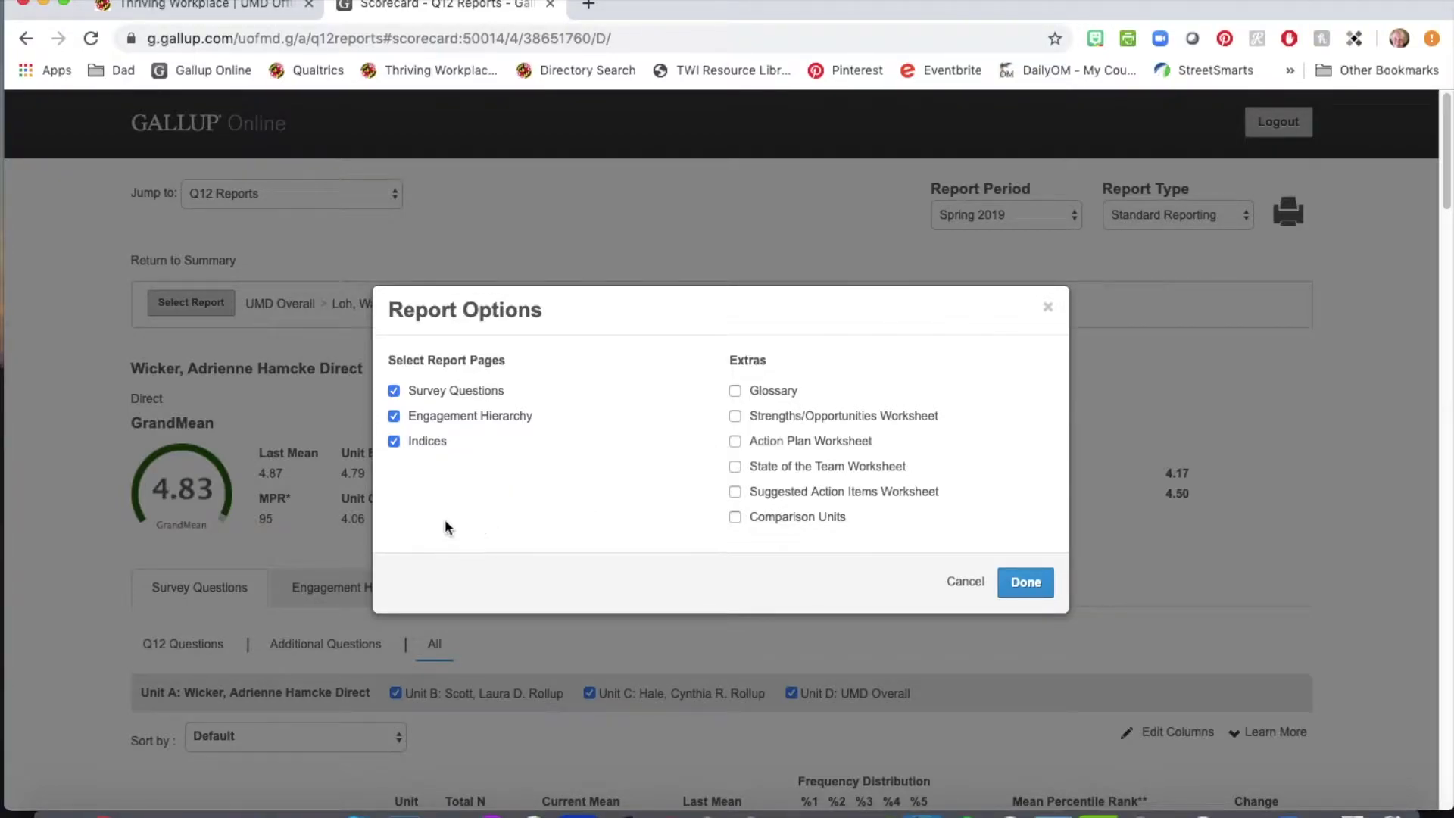
pyautogui.click(394, 441)
pyautogui.click(395, 418)
pyautogui.click(736, 390)
pyautogui.scroll(-2, 965, 374)
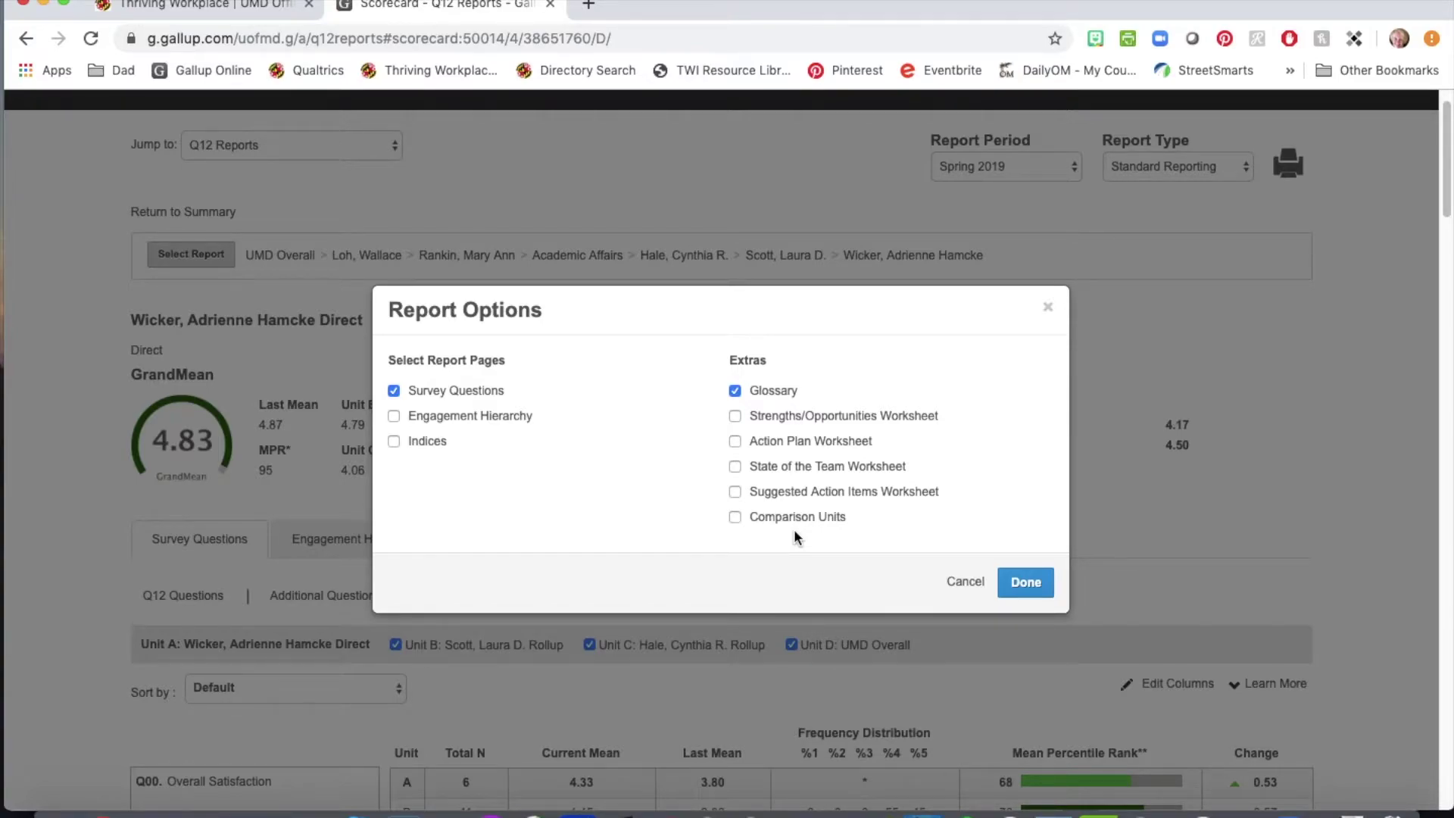
pyautogui.click(1029, 583)
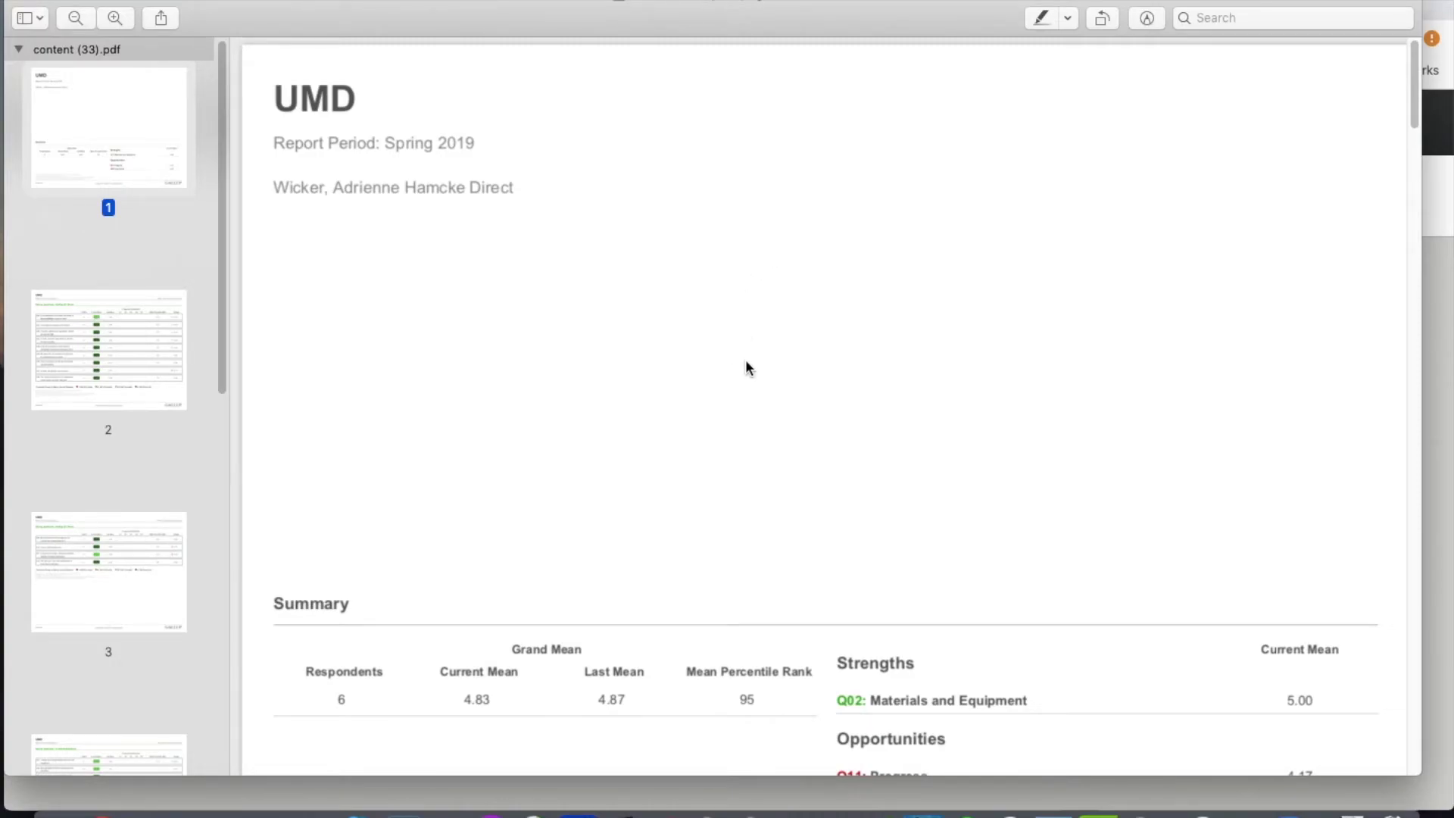
# Look through the generated PDF's summary, Gallup Q12 items, custom questions and glossary pages
pyautogui.scroll(-5, 746, 362)
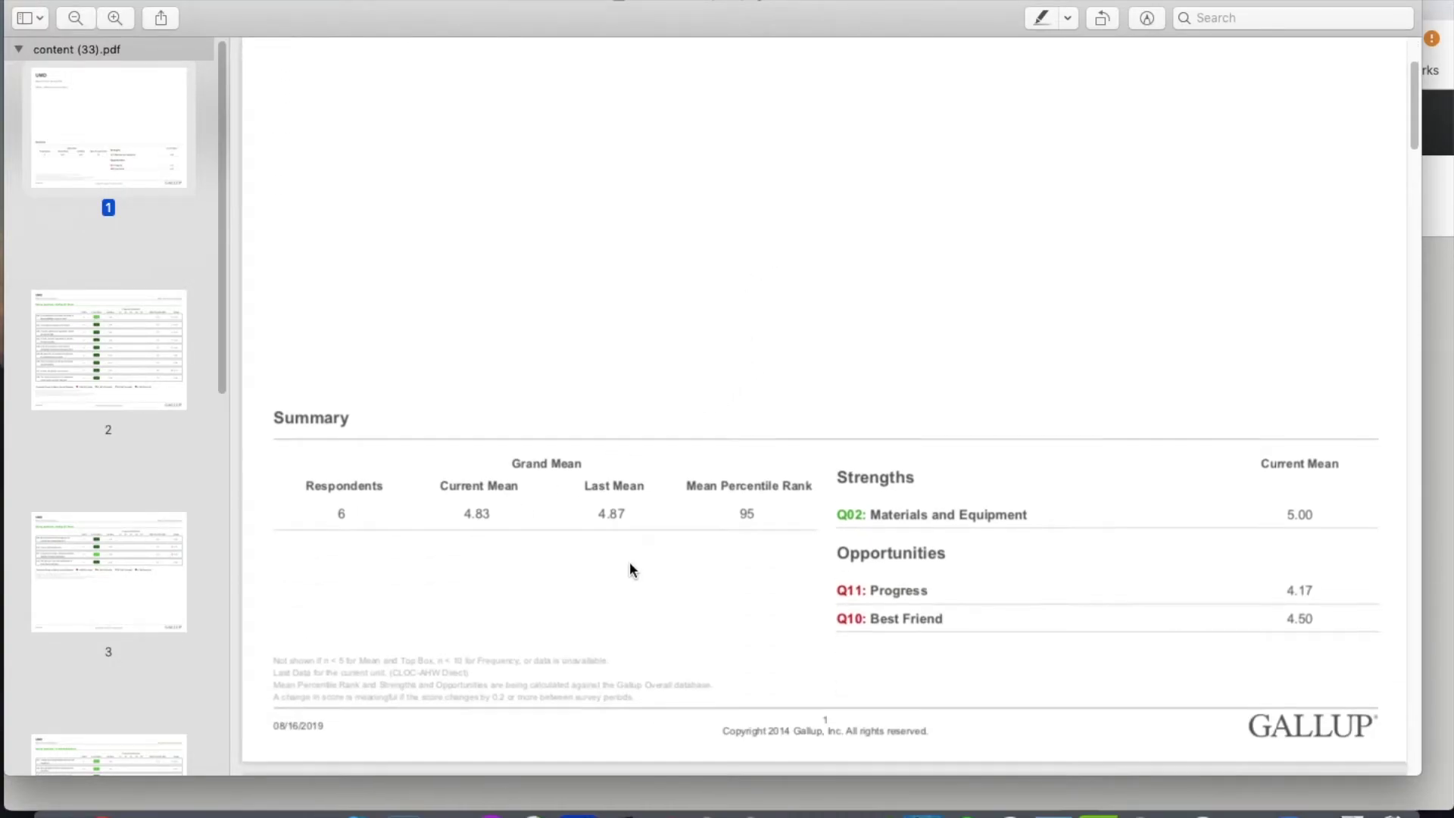
pyautogui.scroll(-4, 630, 569)
pyautogui.scroll(-3, 844, 375)
pyautogui.scroll(-10, 844, 375)
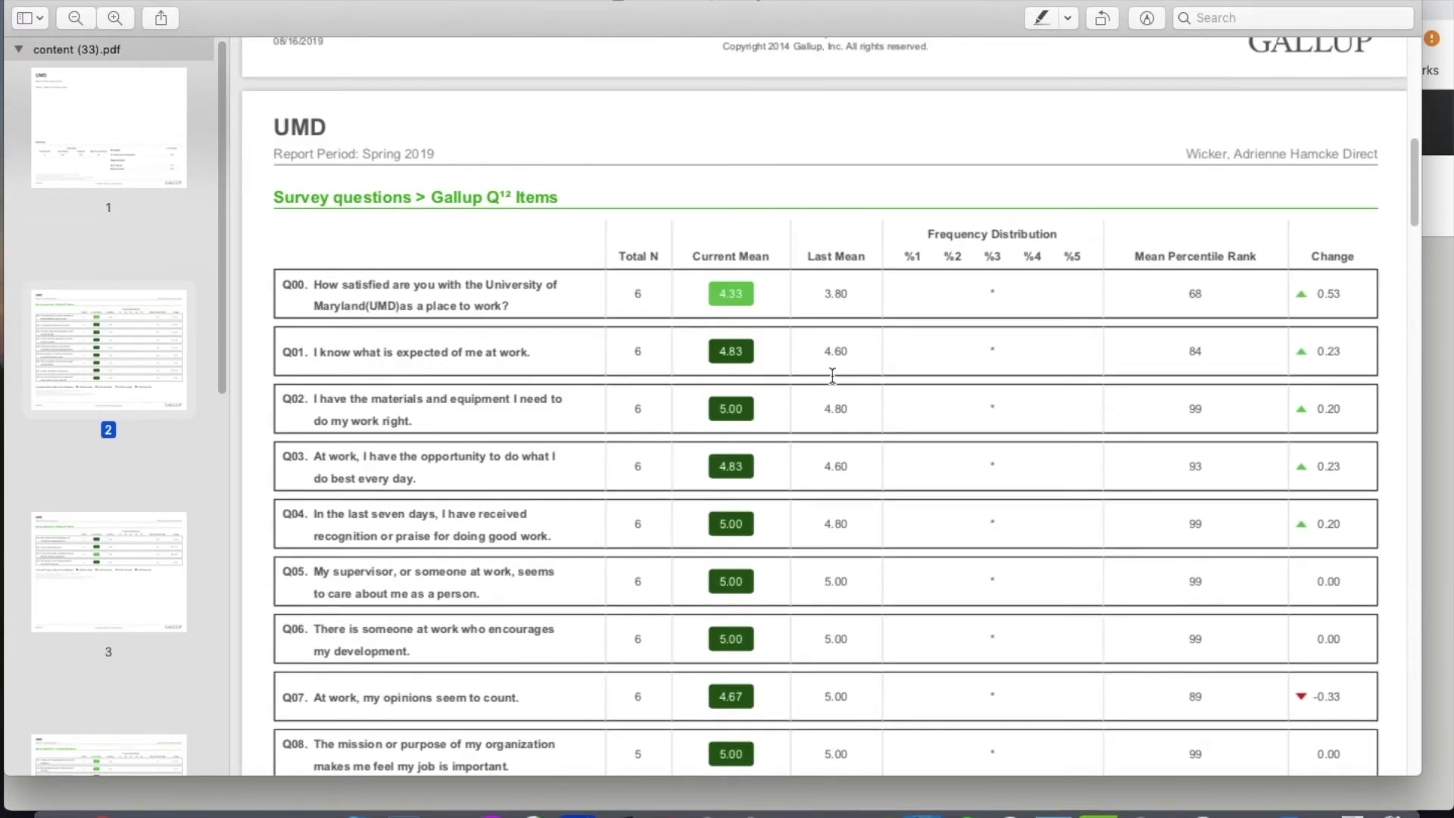
pyautogui.scroll(-4, 751, 504)
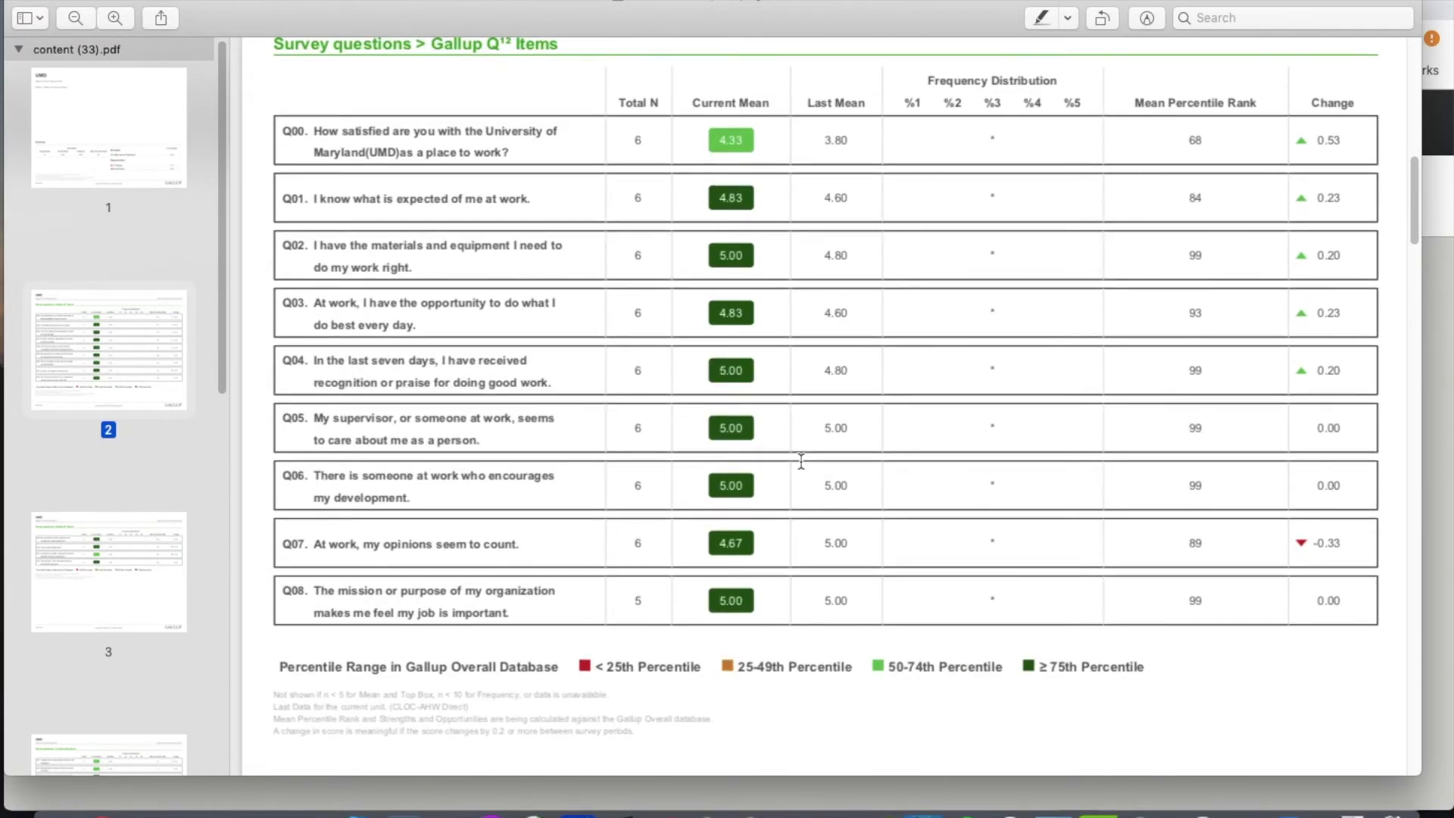
pyautogui.scroll(-14, 795, 466)
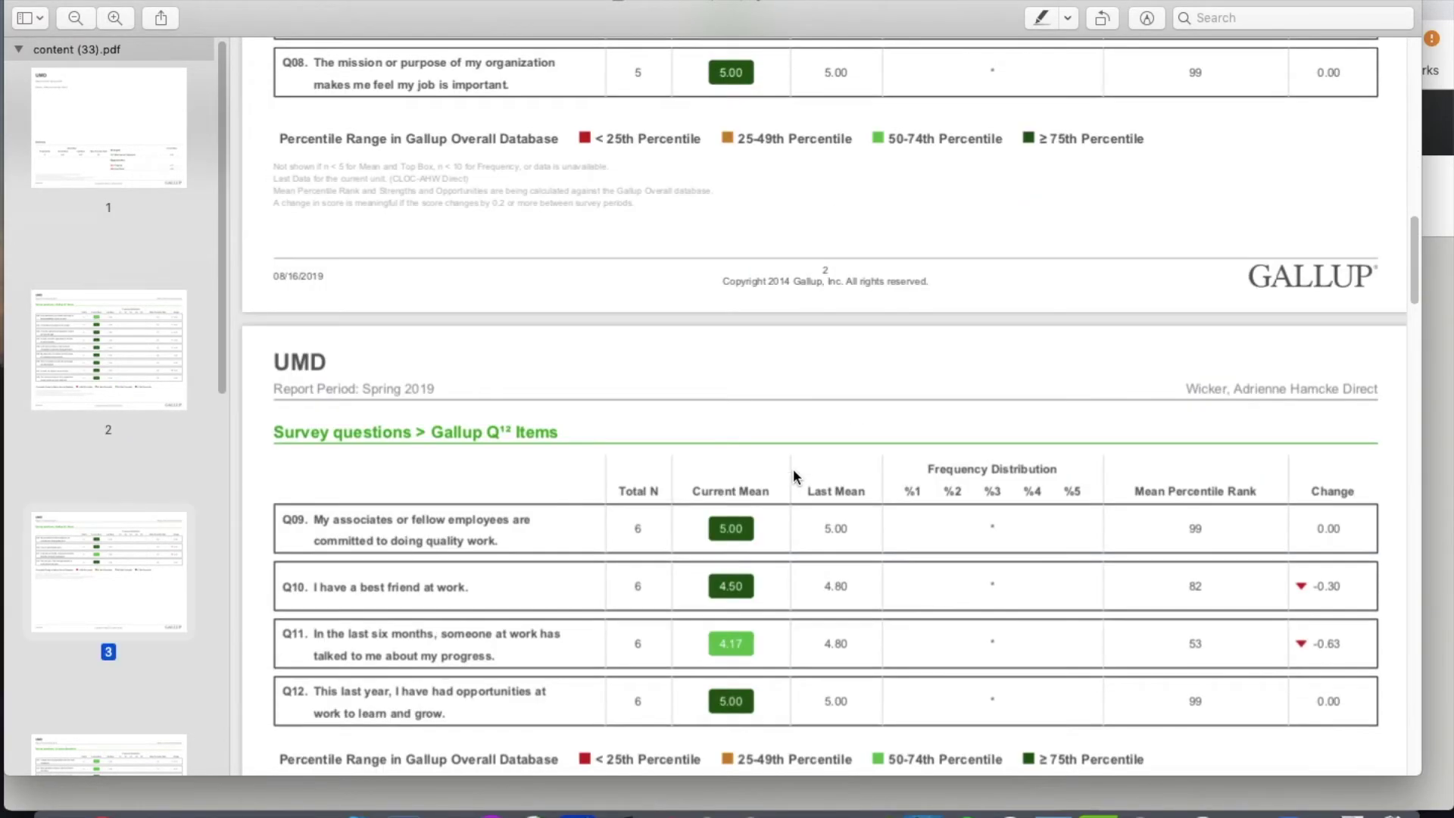
pyautogui.scroll(-20, 794, 474)
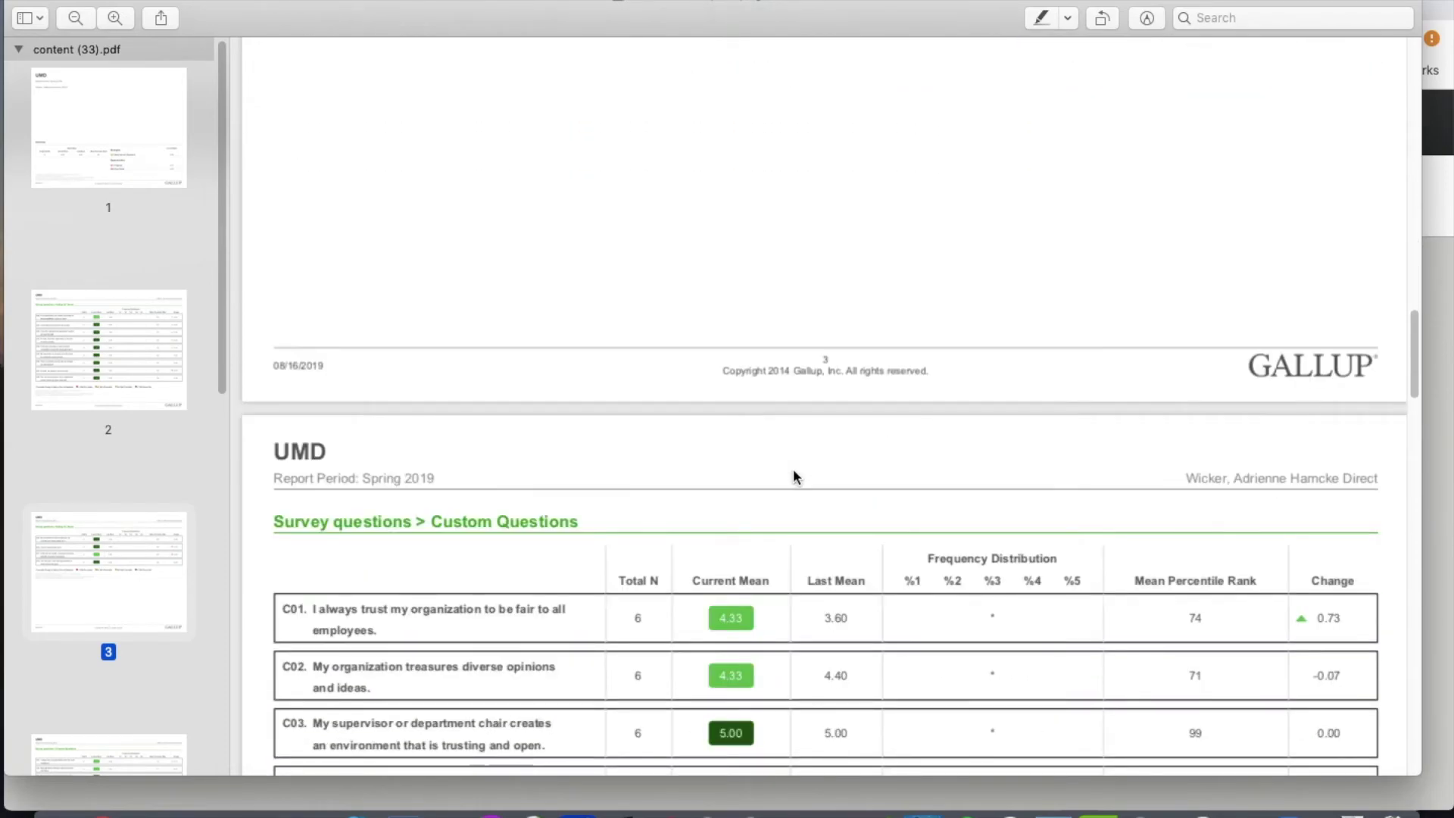
pyautogui.scroll(-20, 793, 476)
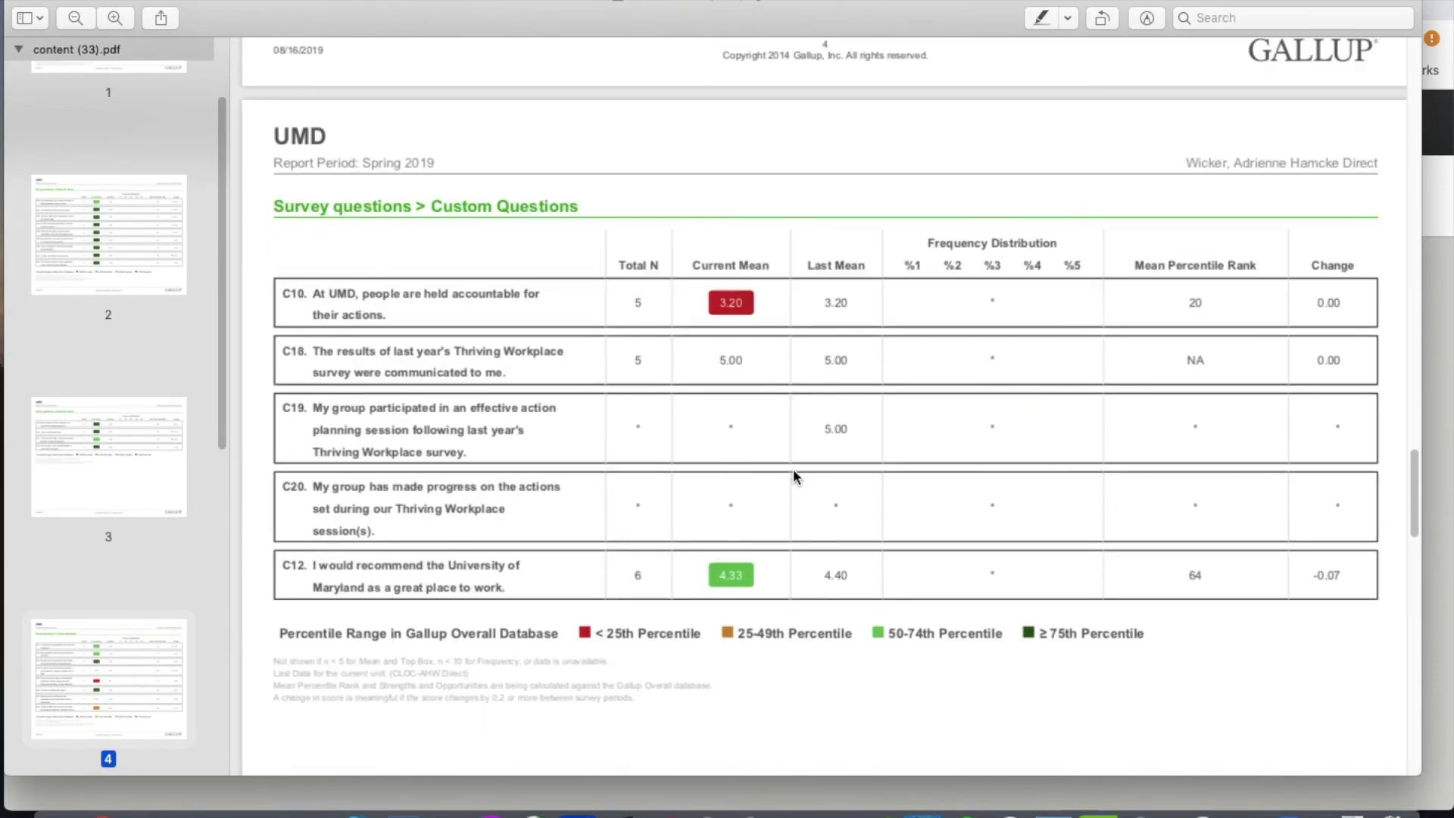
pyautogui.scroll(-19, 793, 470)
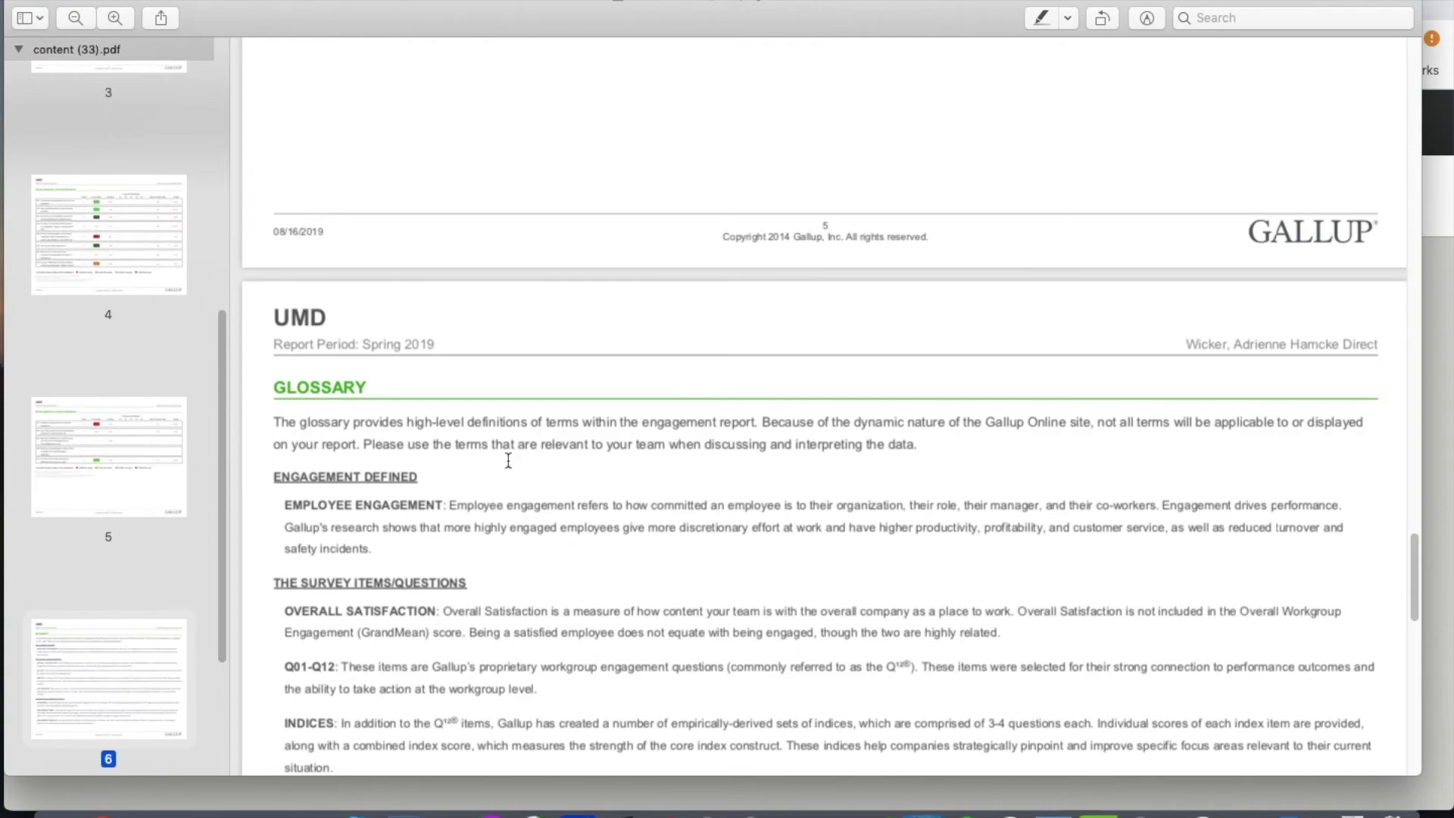
pyautogui.scroll(-1, 830, 569)
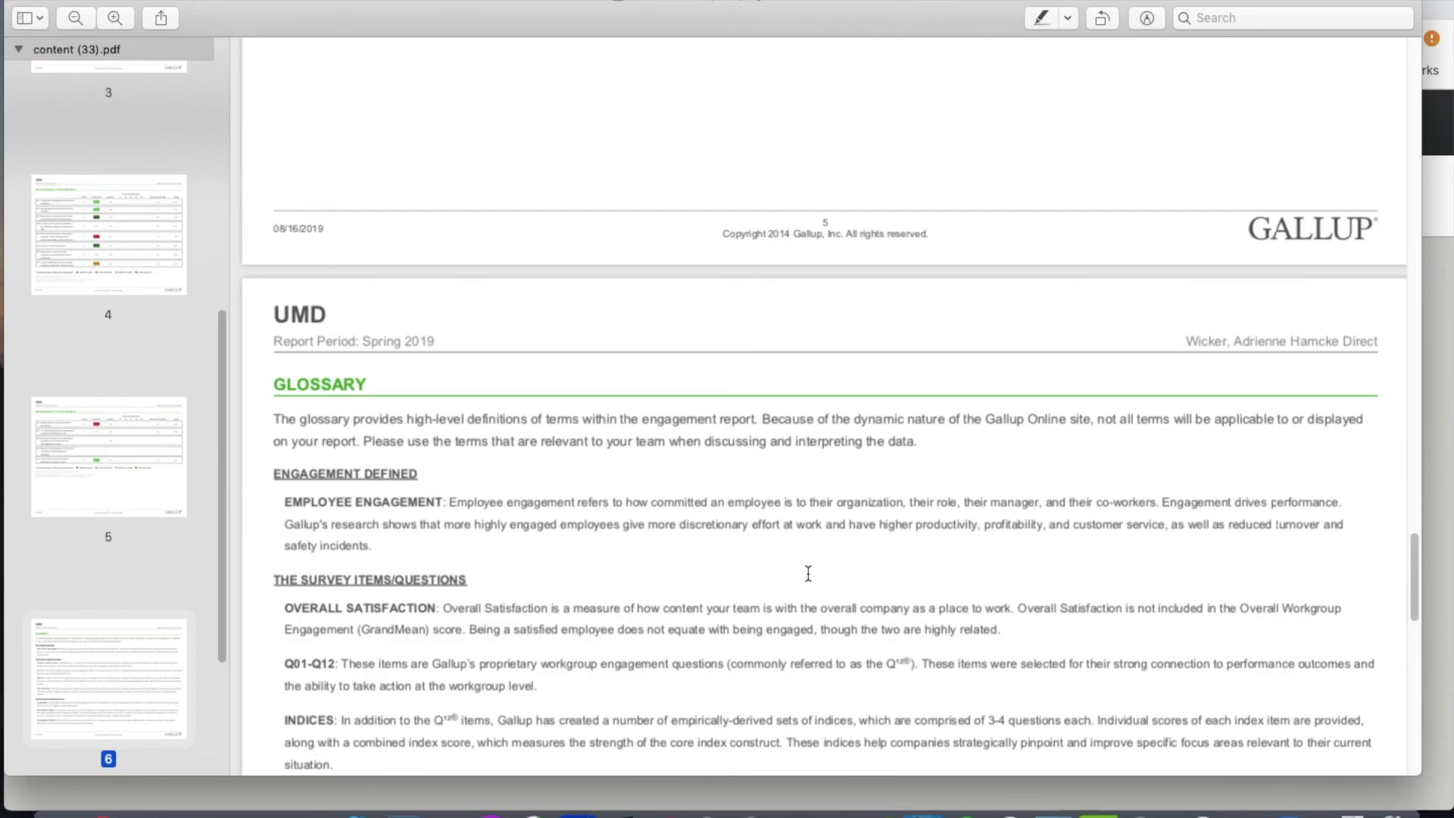
pyautogui.scroll(4, 854, 608)
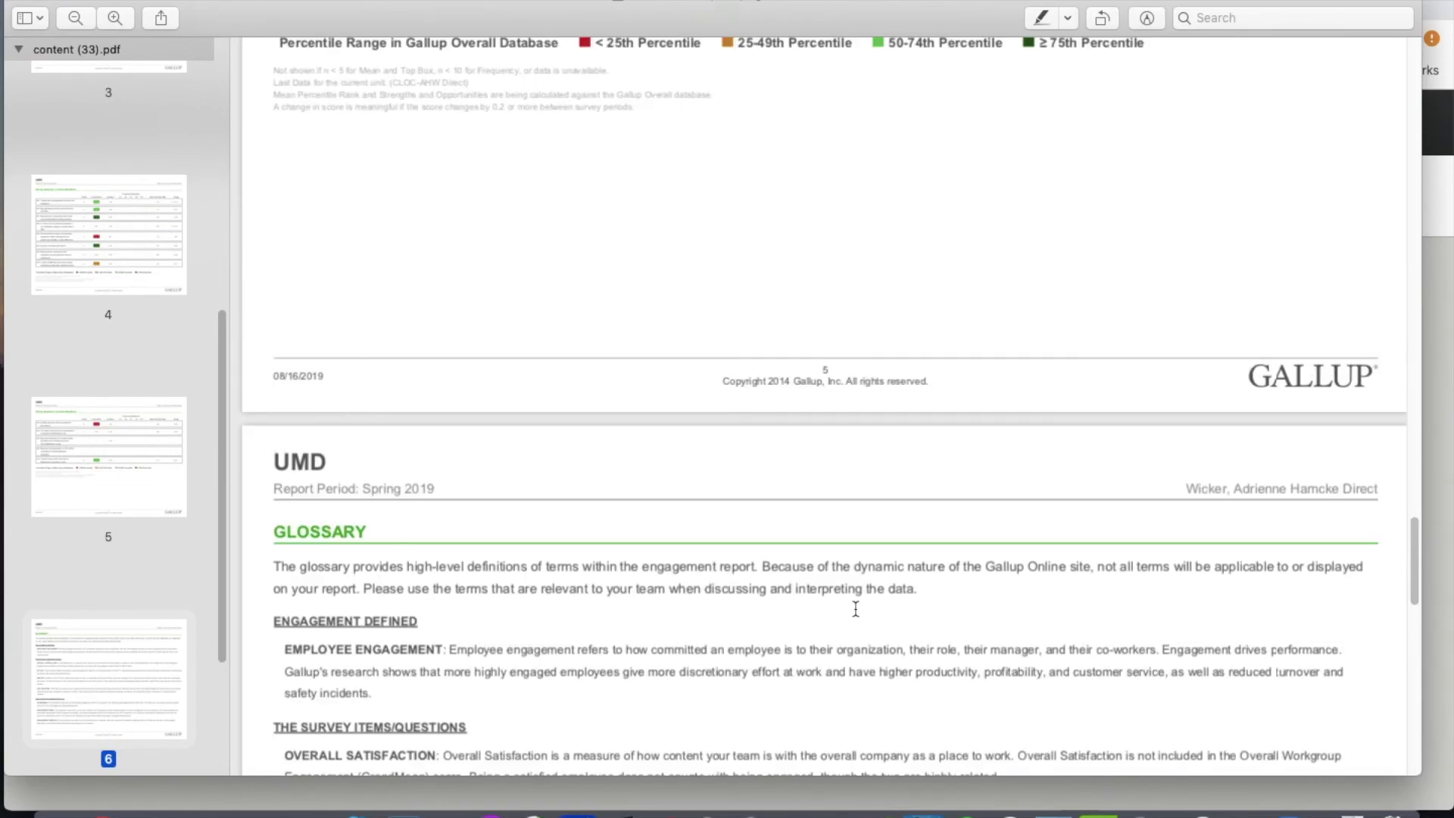